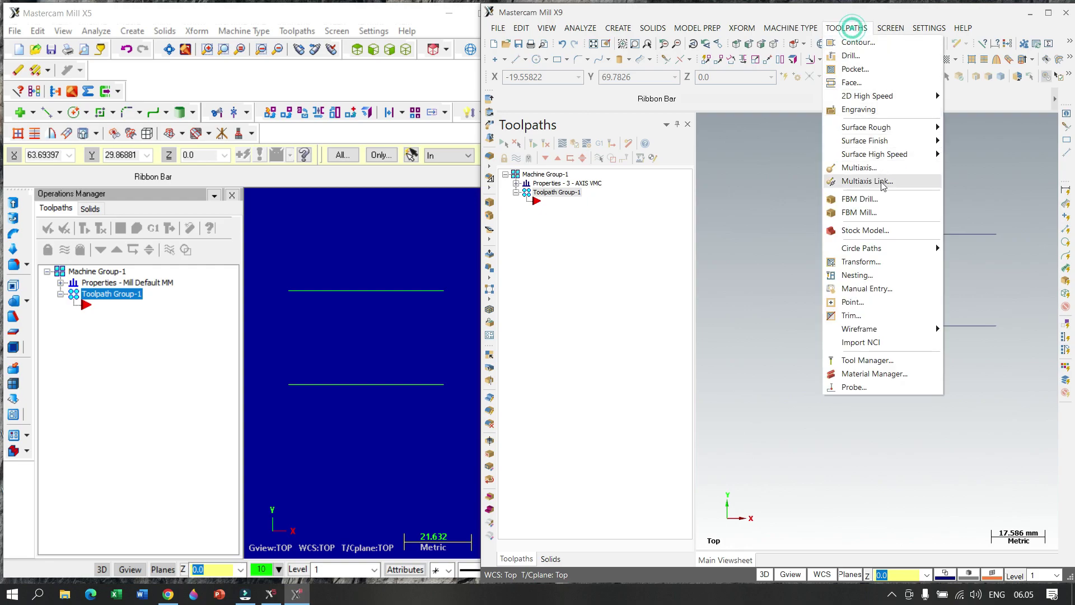
{"action": "mouse_move", "coordinate": [890, 146]}
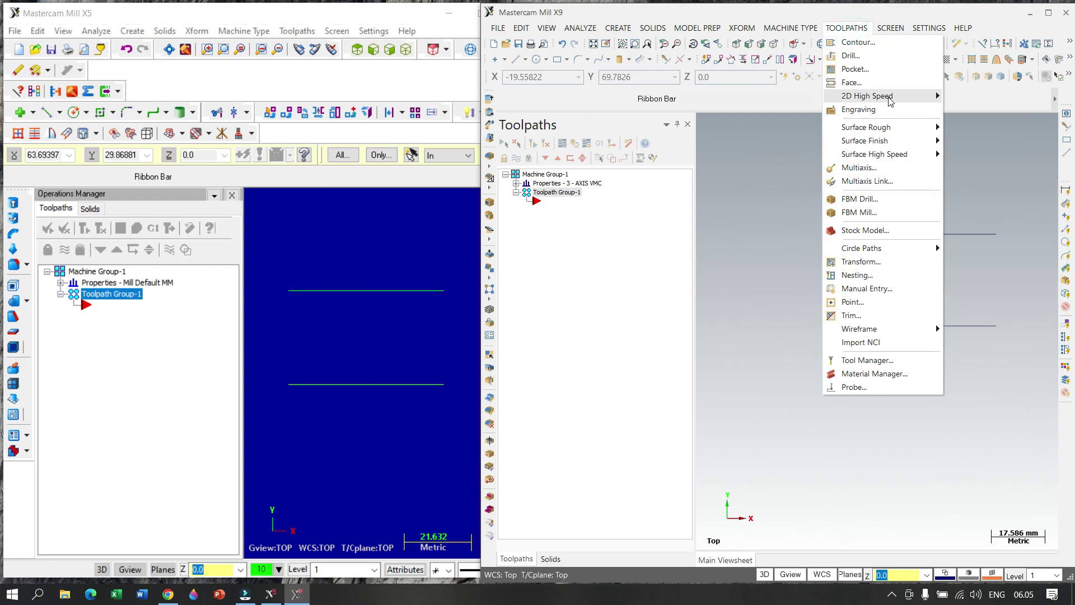
{"action": "mouse_move", "coordinate": [923, 98]}
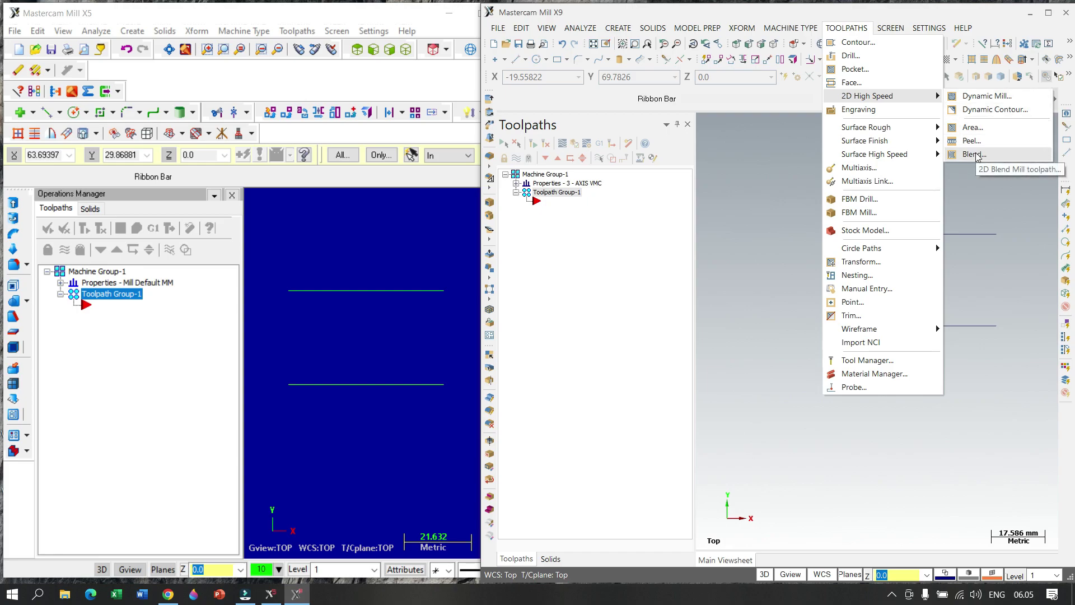
{"action": "left_click", "coordinate": [766, 212]}
Step: Create a 2D High Speed Blend Mill toolpath in Toolpath Group-1, accepting the proposed NC name
{"action": "right_click", "coordinate": [550, 204]}
{"action": "mouse_move", "coordinate": [588, 212]}
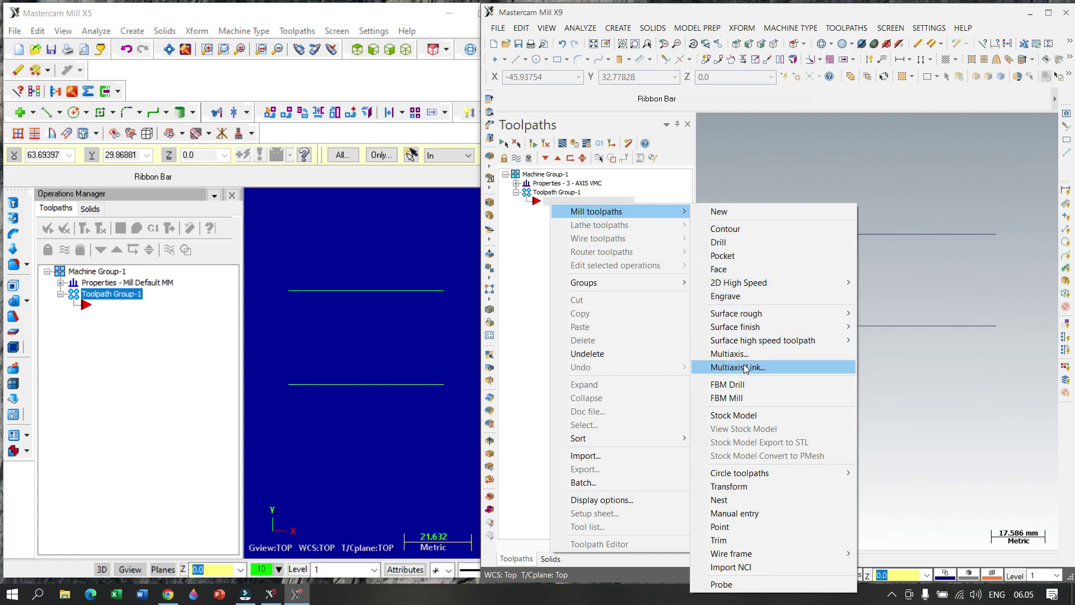
{"action": "left_click", "coordinate": [749, 282]}
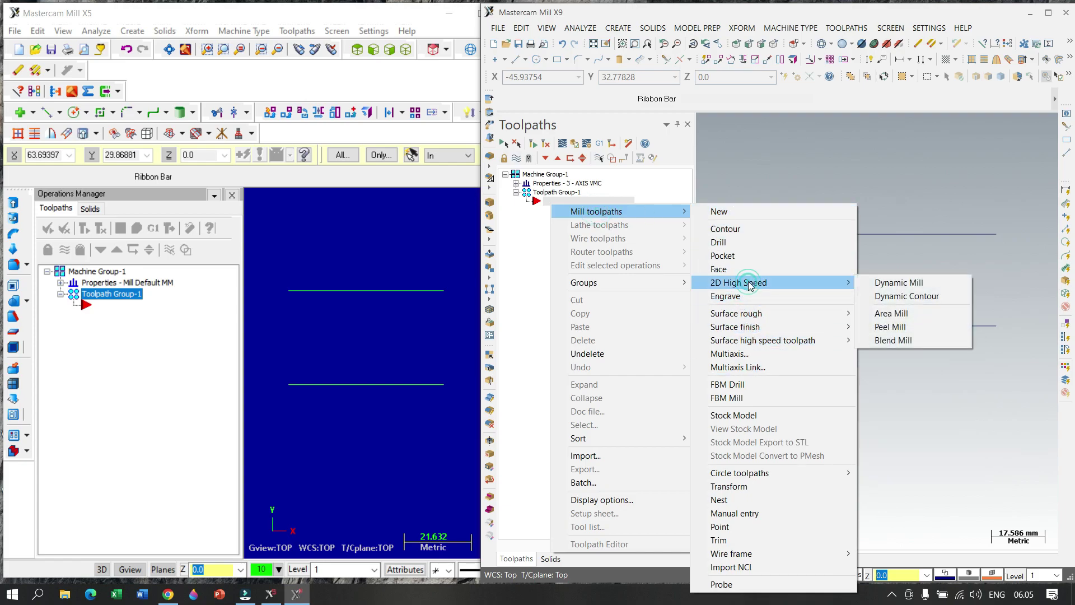
{"action": "left_click", "coordinate": [885, 340]}
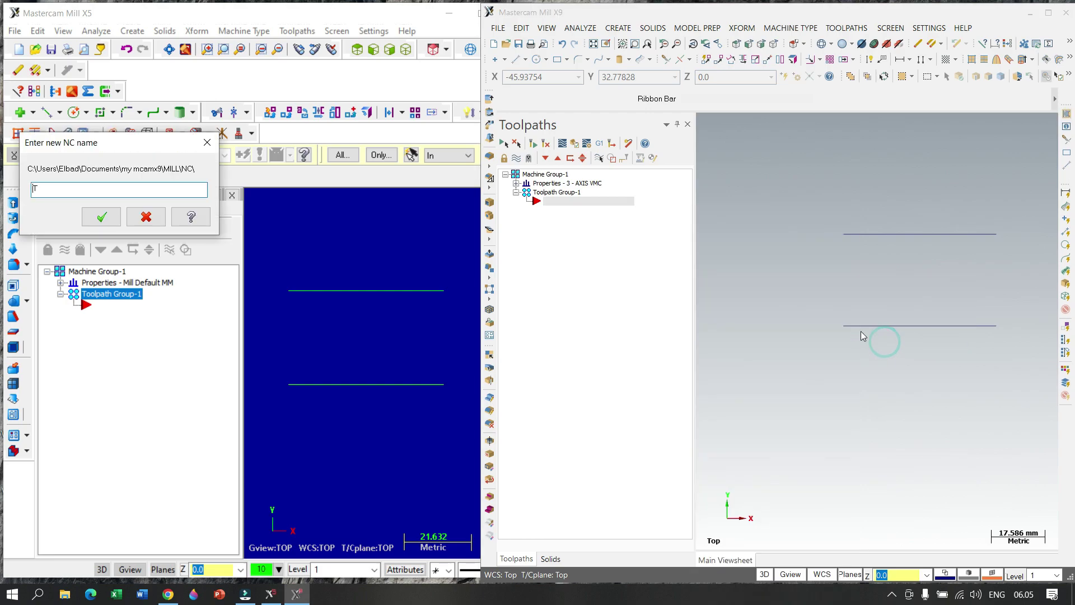
{"action": "left_click", "coordinate": [103, 218]}
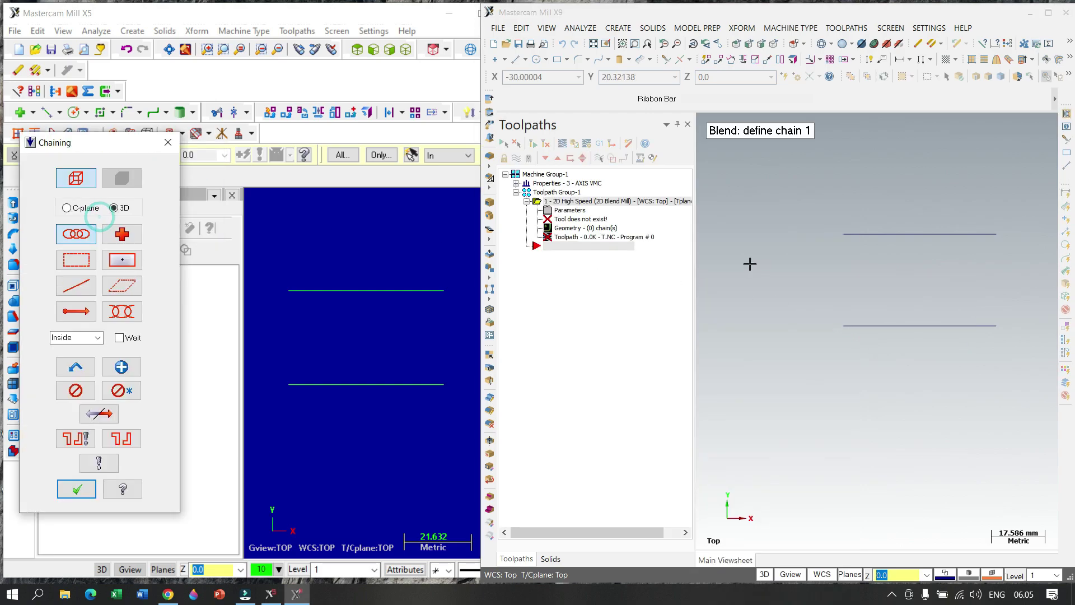
Step: Chain the upper and lower horizontal lines in the same direction as the two blend boundaries
{"action": "left_click_drag", "start_coordinate": [133, 153], "coordinate": [461, 110]}
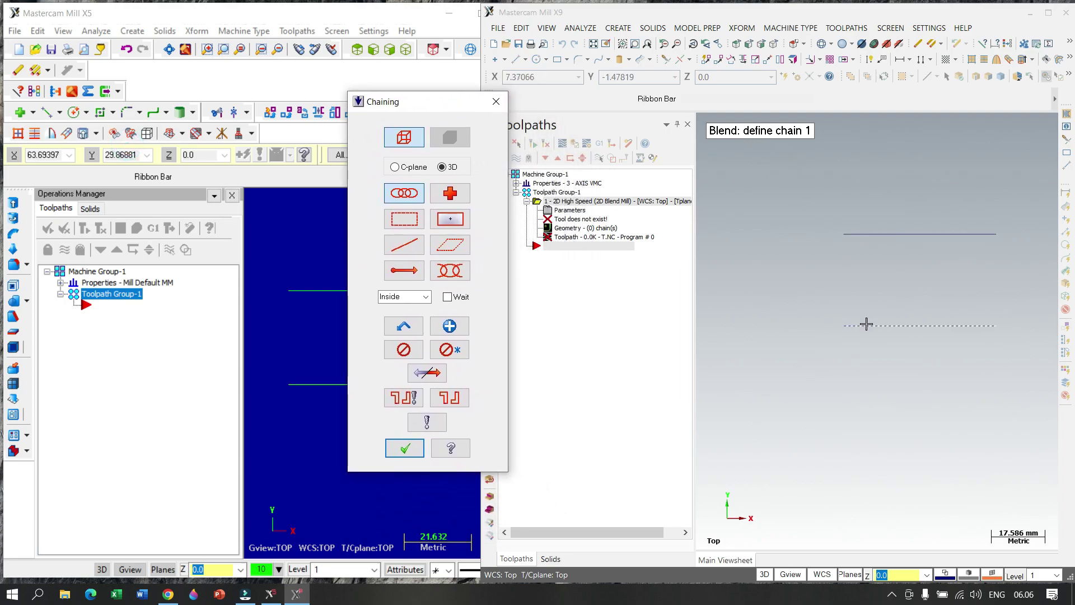
{"action": "left_click", "coordinate": [858, 238]}
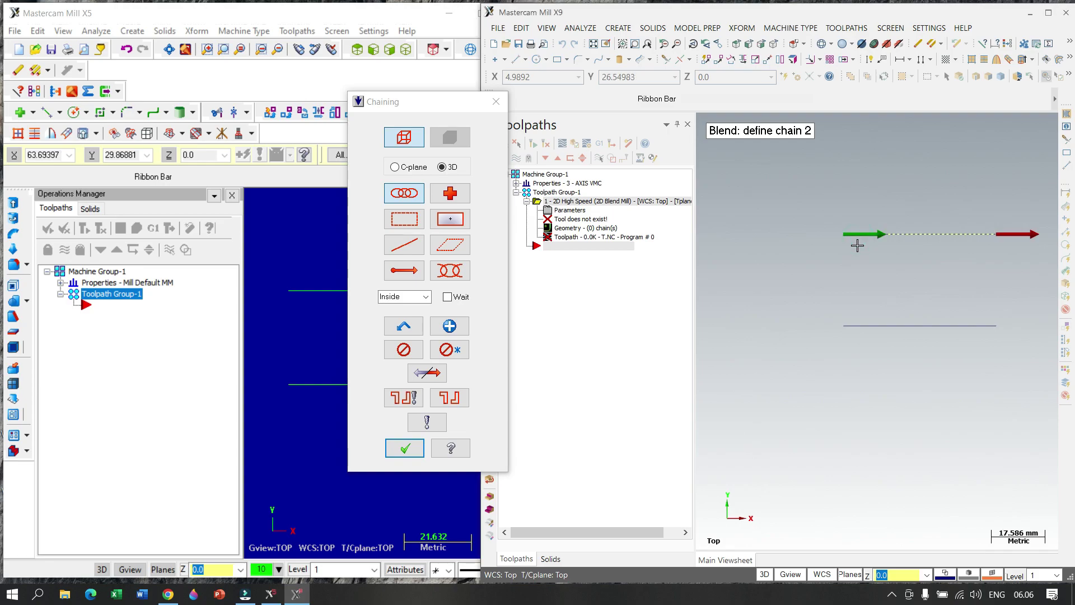
{"action": "left_click", "coordinate": [855, 327]}
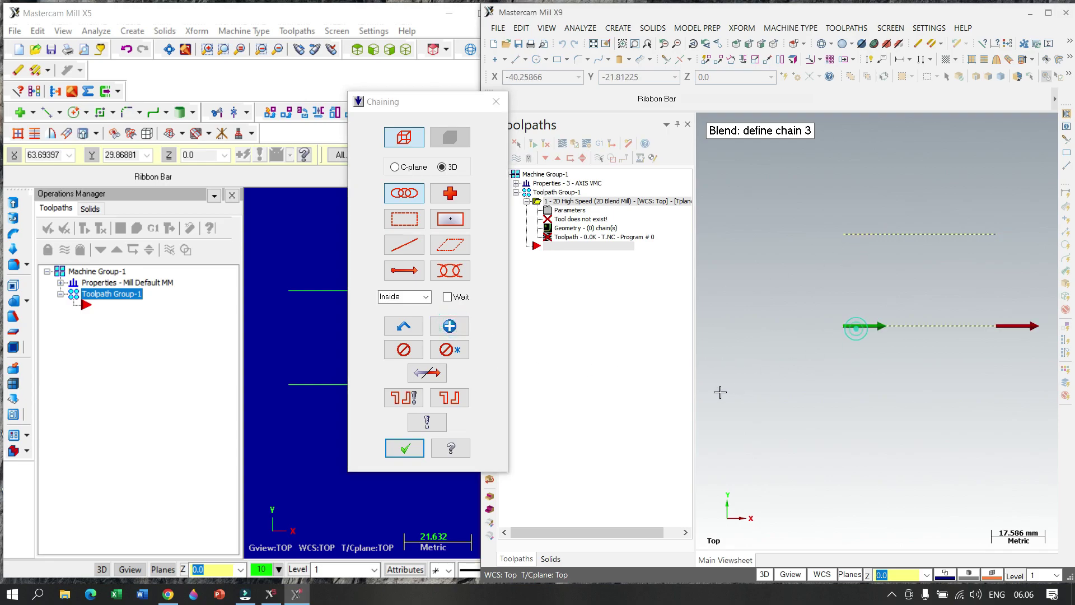
{"action": "key", "text": "Return"}
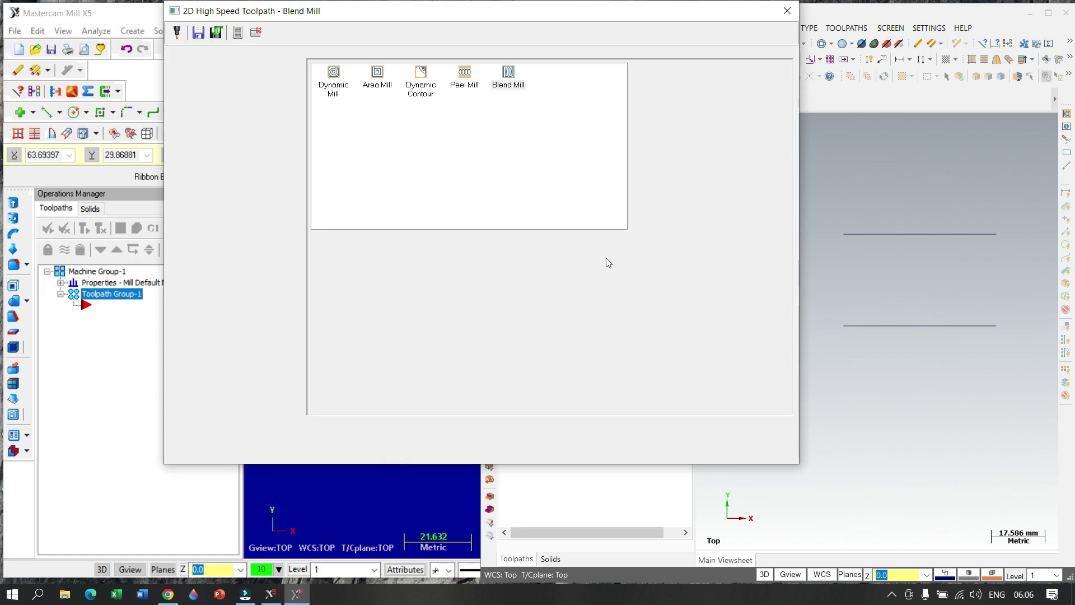
Step: Assign the 8 mm flat endmill from the tool library to the blend mill operation and generate its toolpath
{"action": "left_click", "coordinate": [202, 75]}
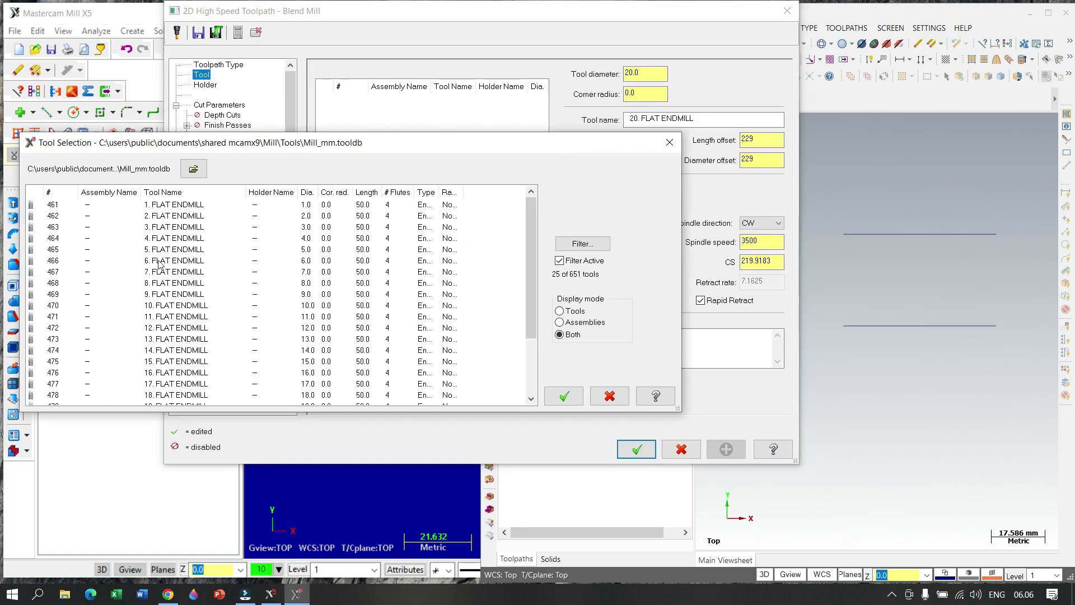
{"action": "left_click", "coordinate": [162, 284]}
{"action": "left_click", "coordinate": [564, 396]}
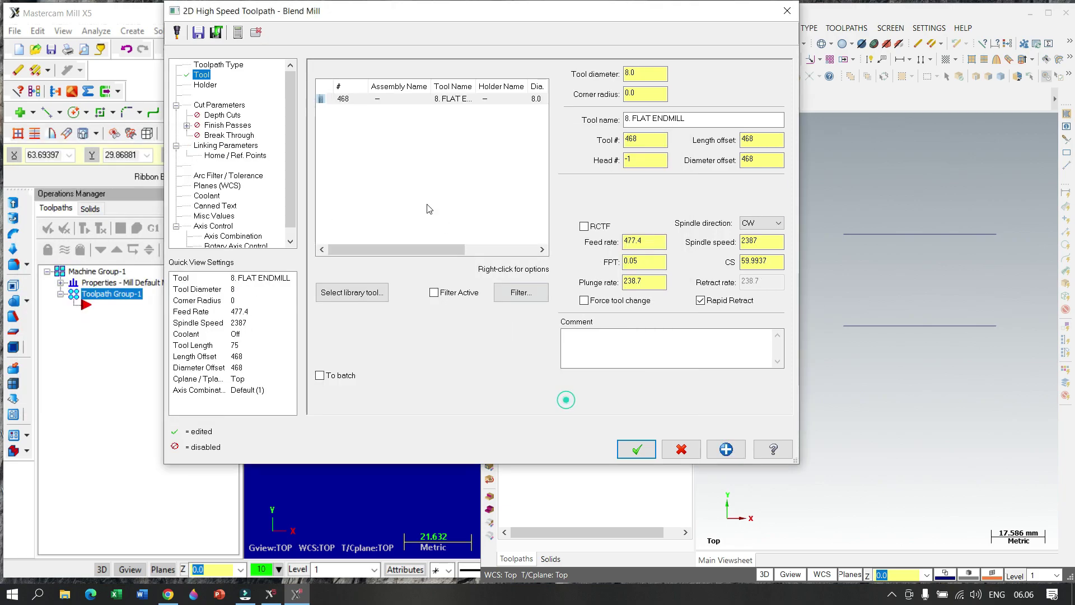
{"action": "left_click", "coordinate": [636, 449]}
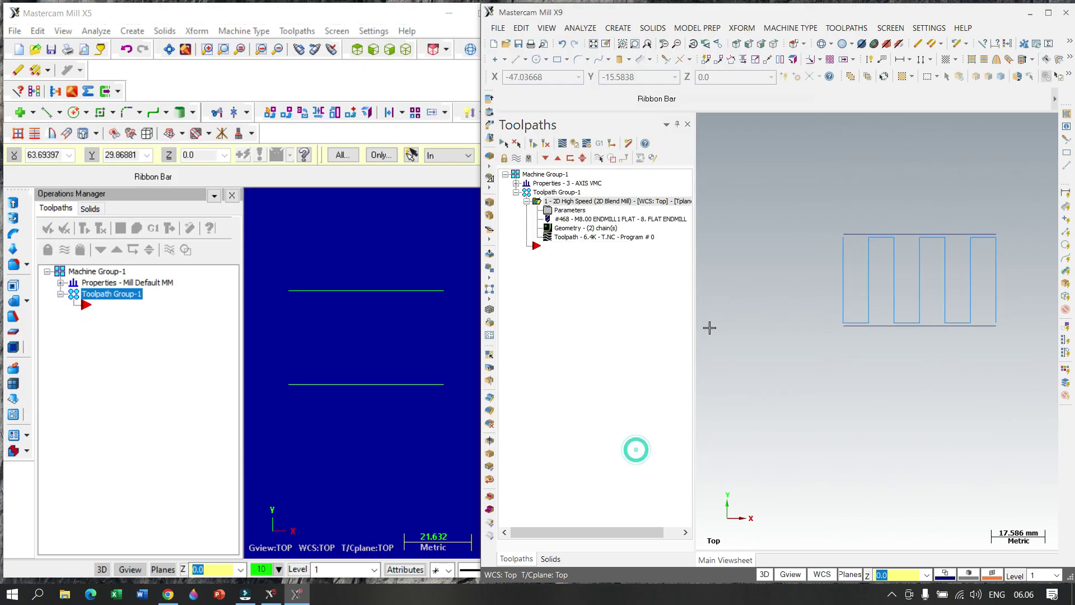
Step: Backplot the blend mill toolpath to examine how the tool moves relative to the two boundary lines
{"action": "scroll", "coordinate": [882, 263], "scroll_direction": "up", "scroll_amount": 3}
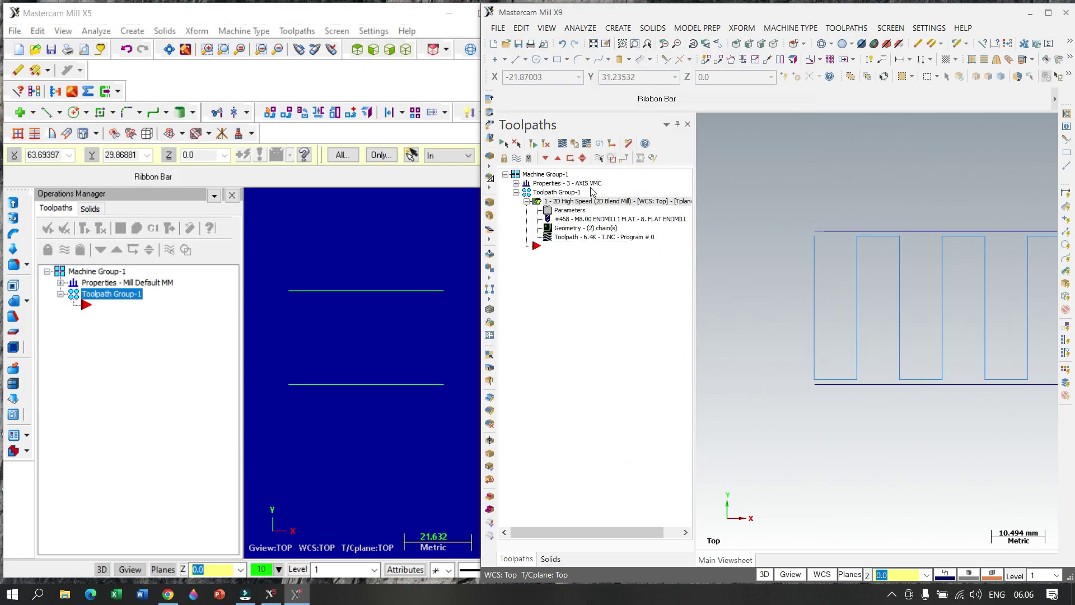
{"action": "left_click", "coordinate": [562, 144]}
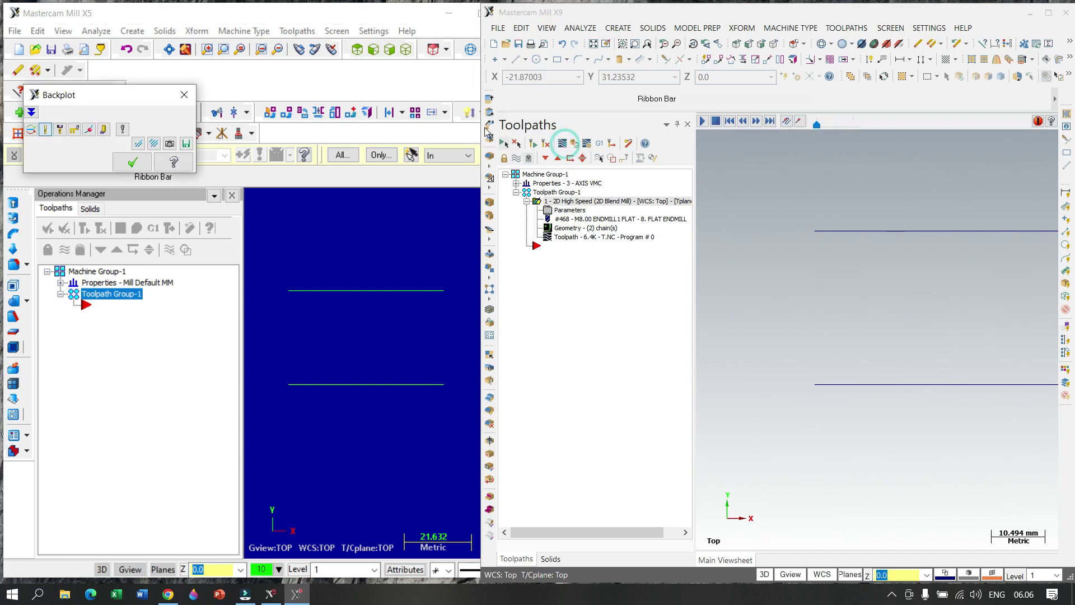
{"action": "left_click_drag", "start_coordinate": [127, 97], "coordinate": [569, 168]}
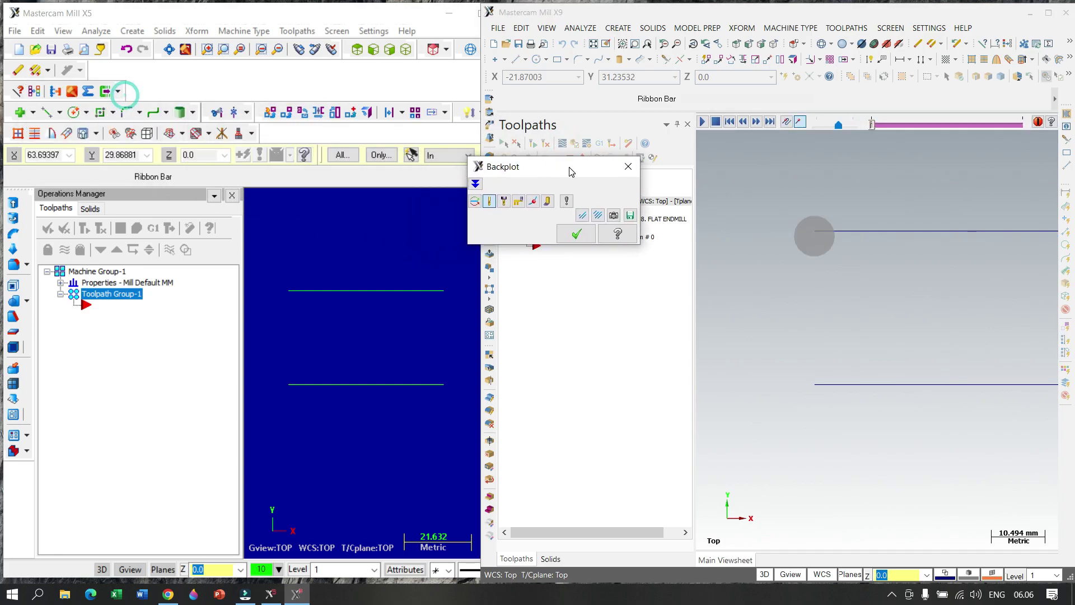
{"action": "left_click", "coordinate": [702, 122]}
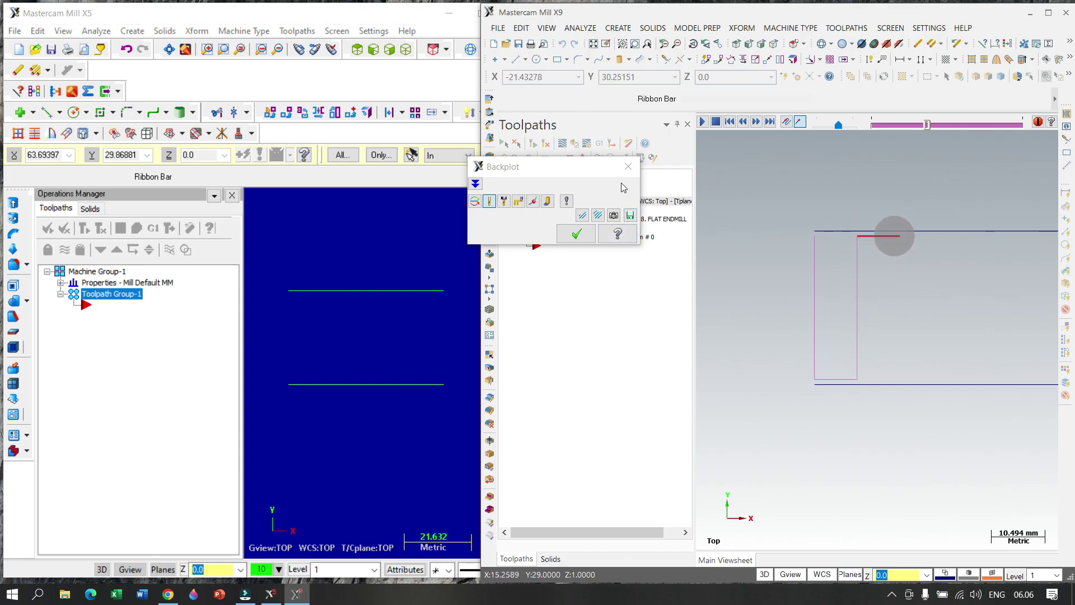
{"action": "left_click", "coordinate": [628, 167]}
Step: Set the compensation direction to Inside in the blend mill operation's cut parameters
{"action": "left_click", "coordinate": [570, 210]}
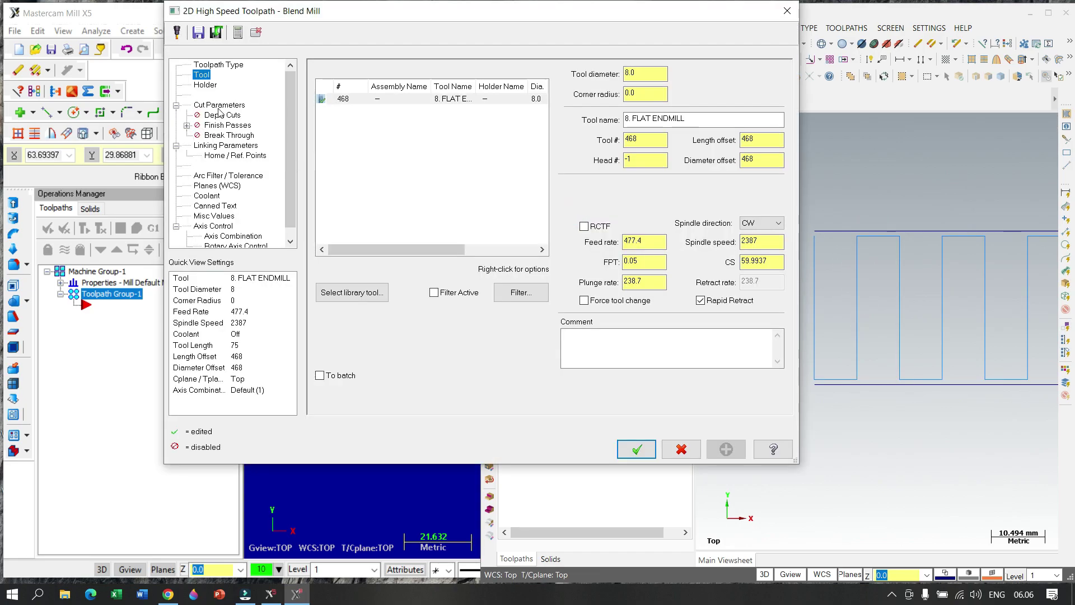
{"action": "left_click", "coordinate": [220, 105]}
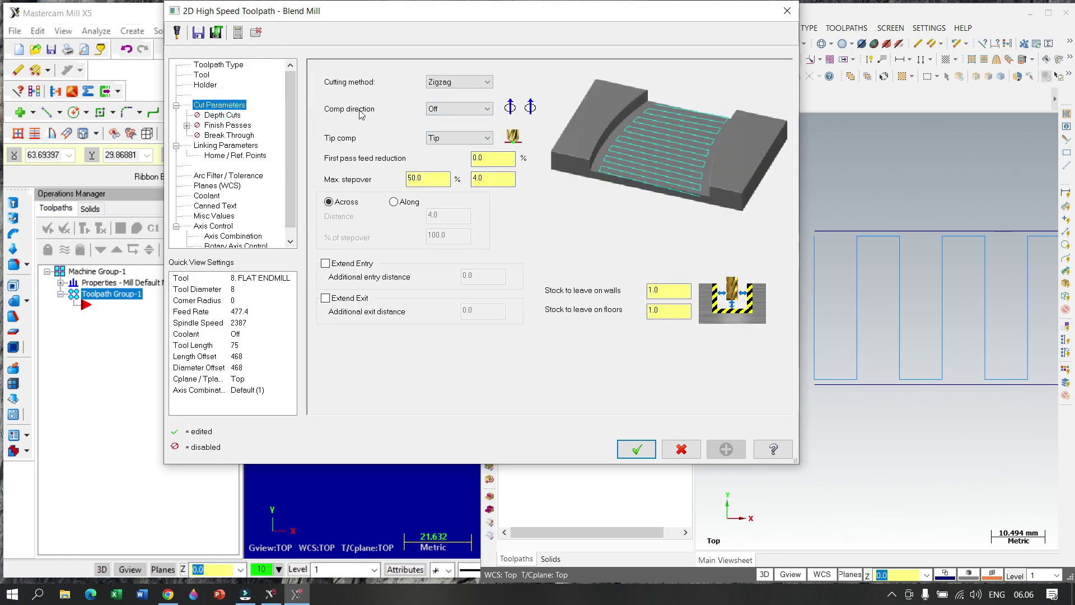
{"action": "left_click", "coordinate": [455, 109]}
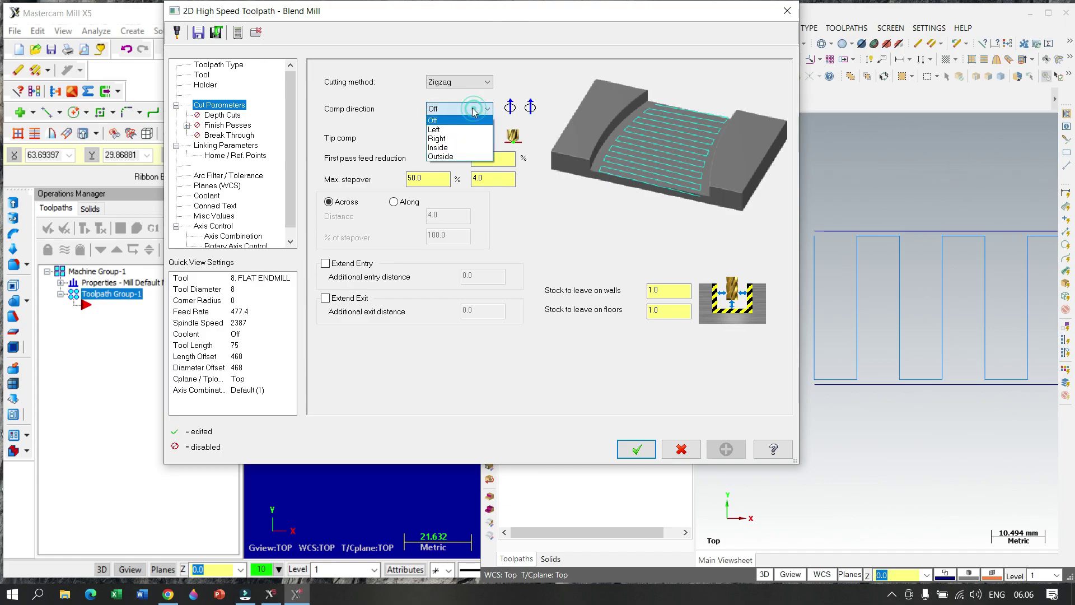
{"action": "left_click", "coordinate": [458, 148]}
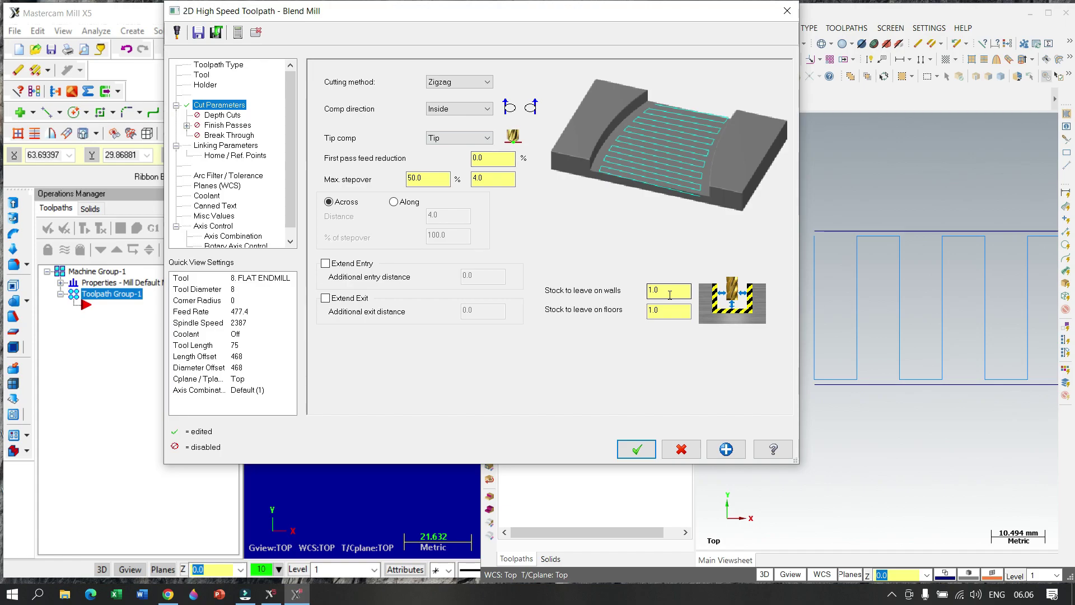
Step: Set the stock to leave on walls and floors to 0 and regenerate the blend mill toolpath
{"action": "type", "text": "0"}
{"action": "double_click", "coordinate": [665, 311]}
{"action": "type", "text": "0"}
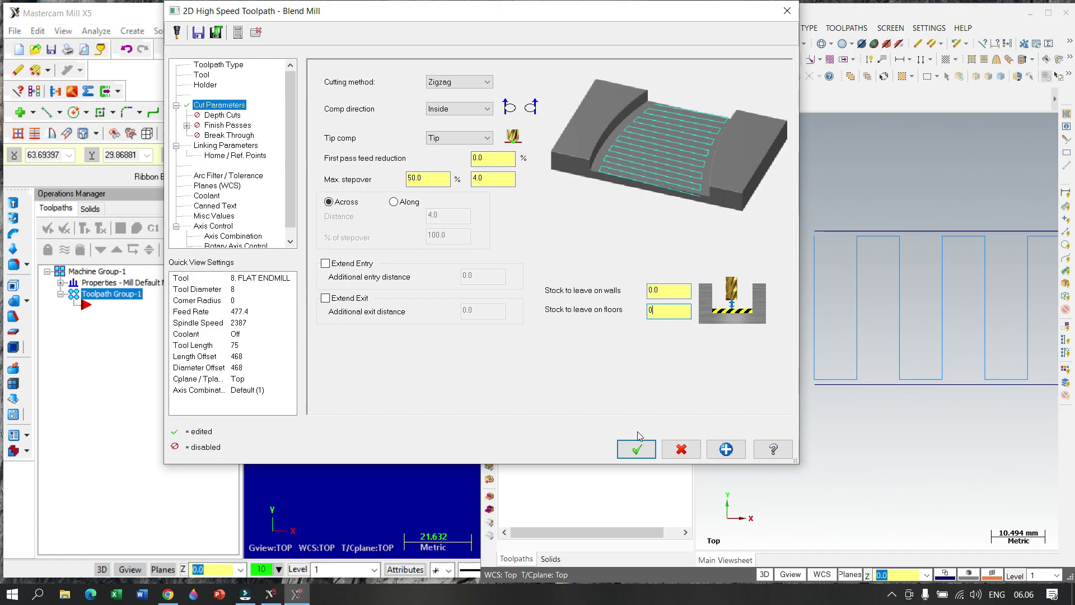
{"action": "left_click", "coordinate": [637, 448]}
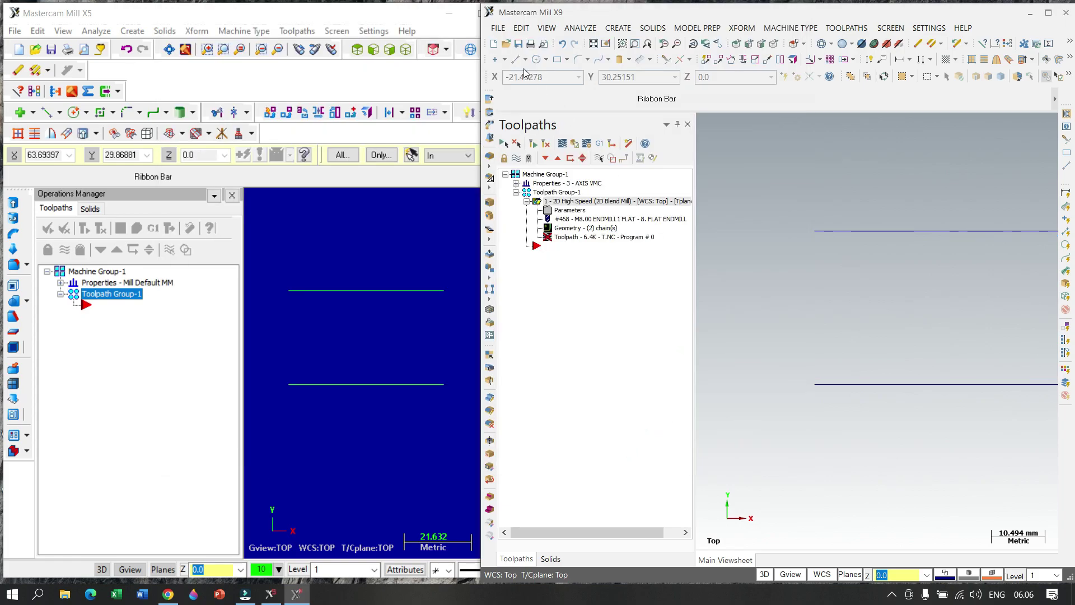
{"action": "left_click", "coordinate": [535, 144]}
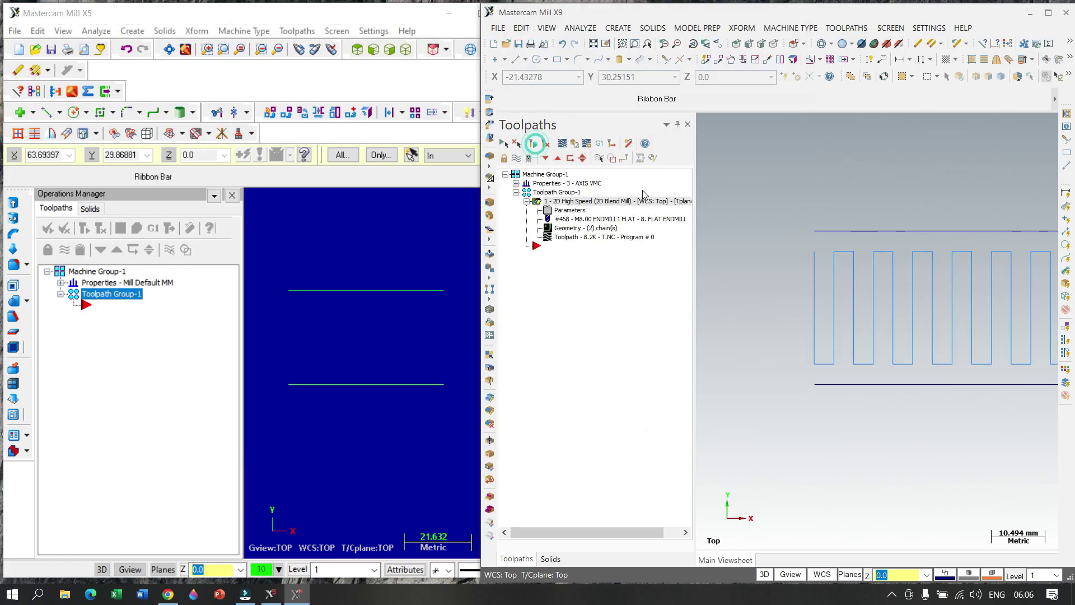
Step: Backplot the regenerated toolpath to check the tool's position inside the two boundary lines
{"action": "left_click", "coordinate": [565, 145]}
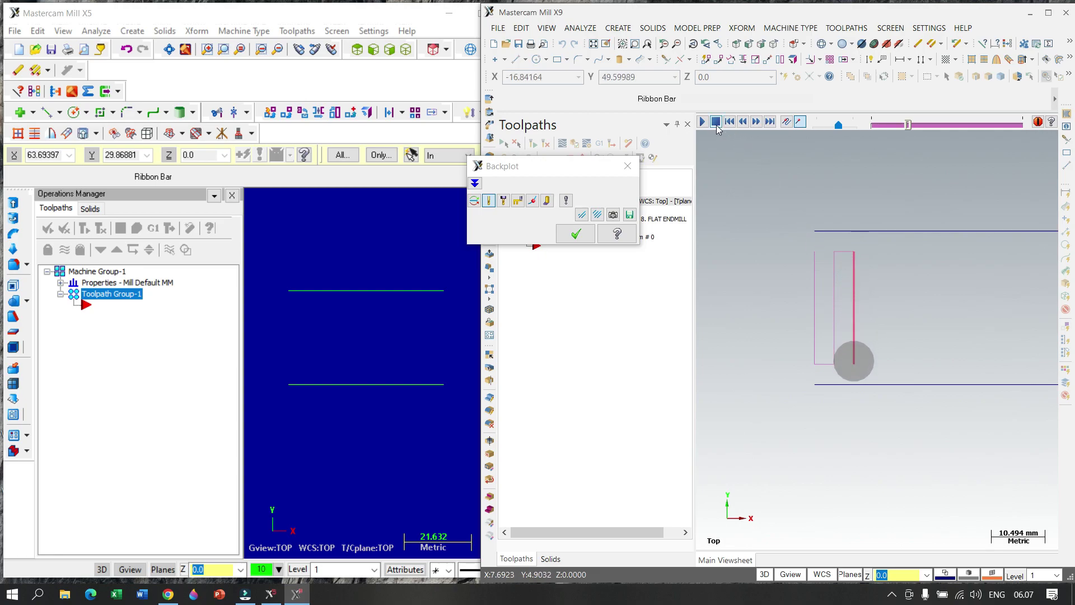
{"action": "left_click", "coordinate": [716, 123]}
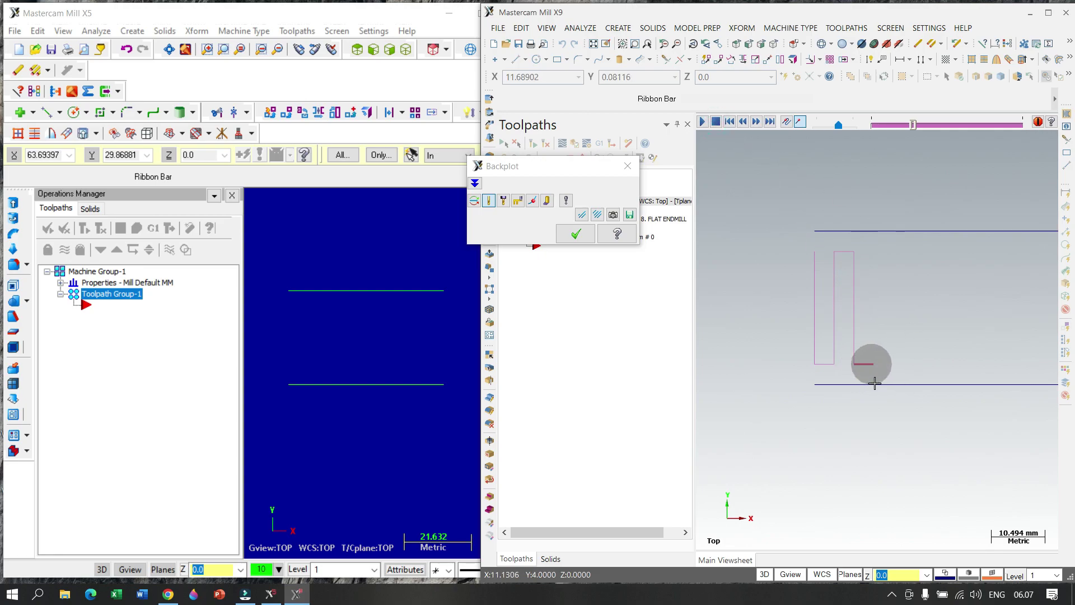
{"action": "left_click", "coordinate": [577, 233]}
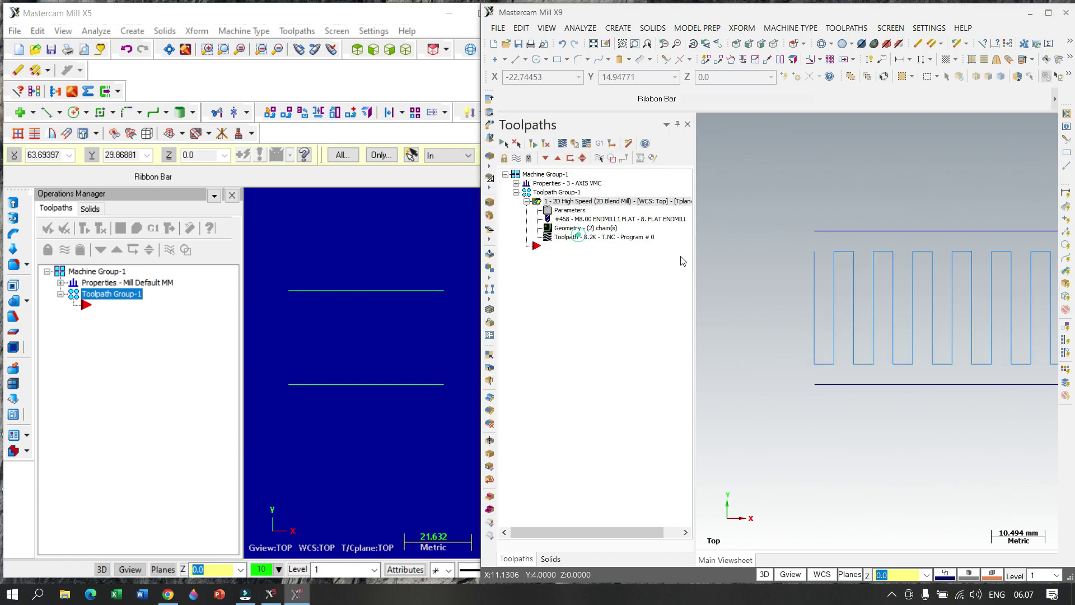
Step: Set the blend mill's compensation direction to Outside and backplot the regenerated toolpath
{"action": "left_click", "coordinate": [569, 209]}
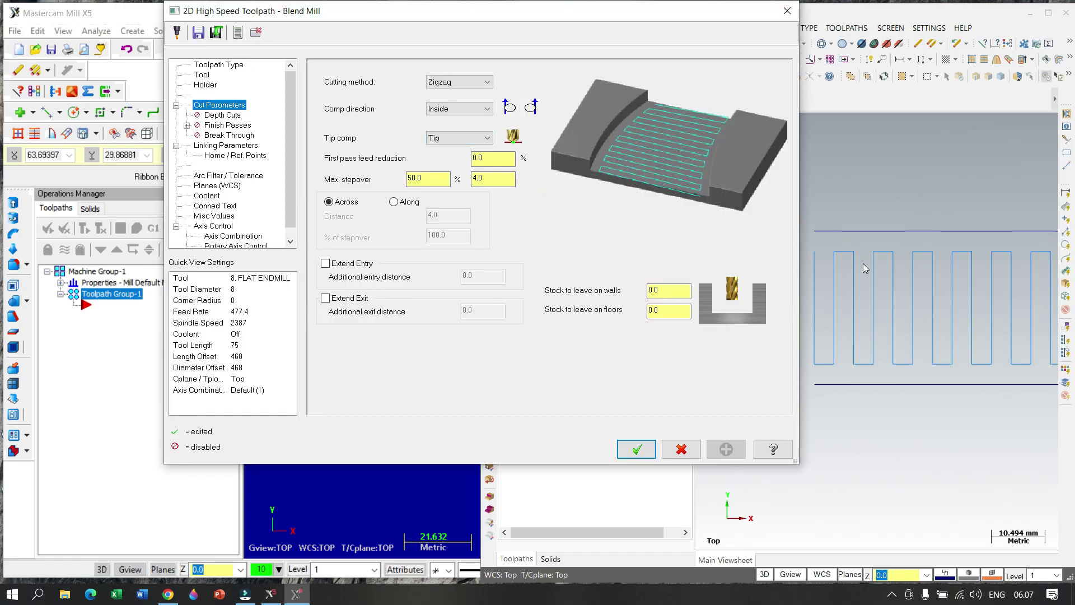
{"action": "left_click", "coordinate": [486, 109]}
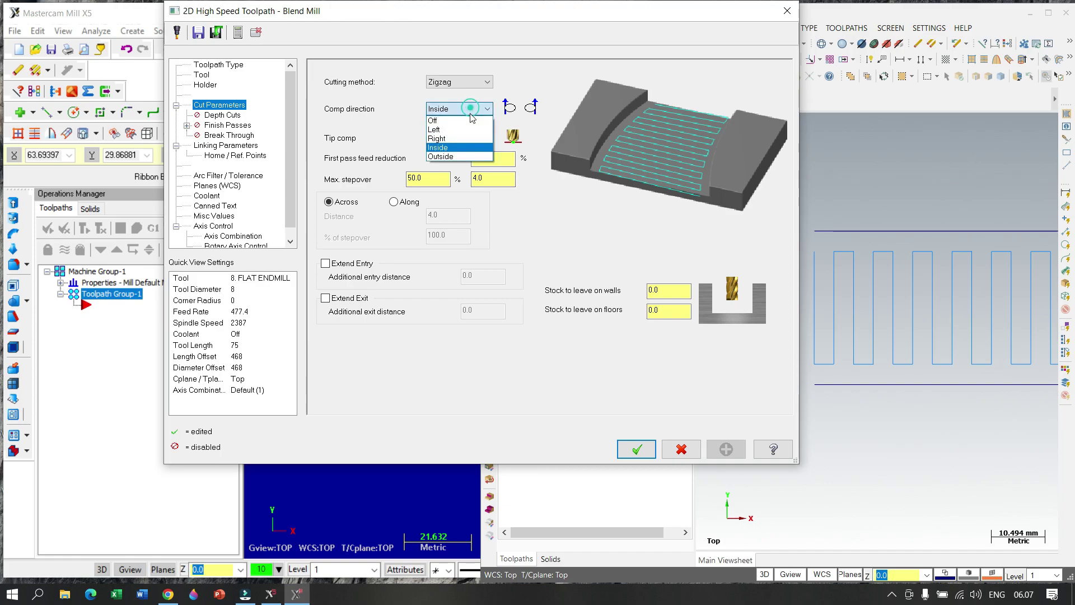
{"action": "left_click", "coordinate": [453, 157]}
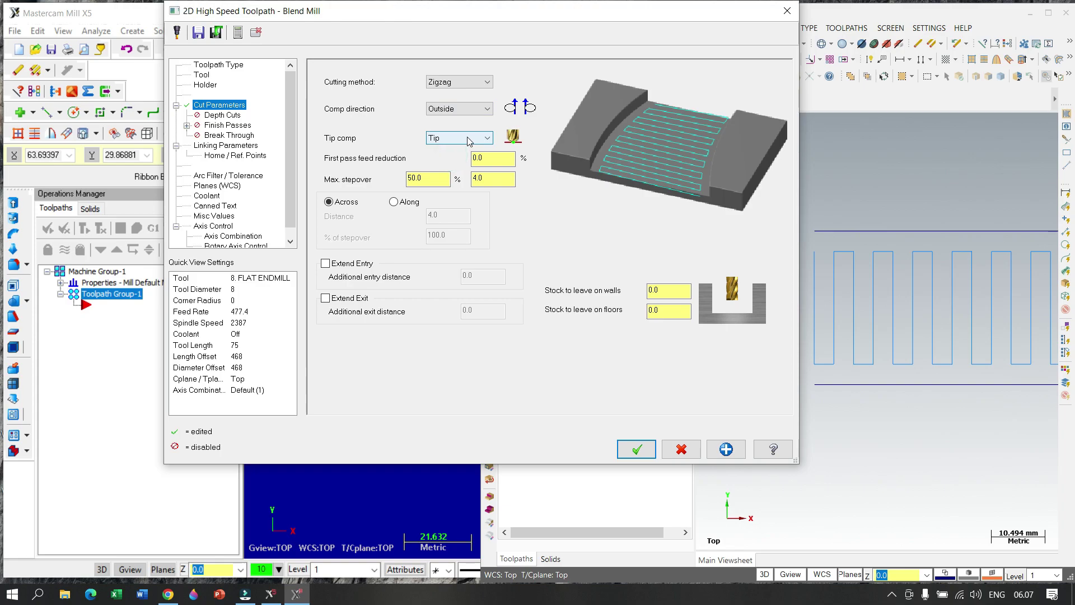
{"action": "left_click", "coordinate": [636, 449]}
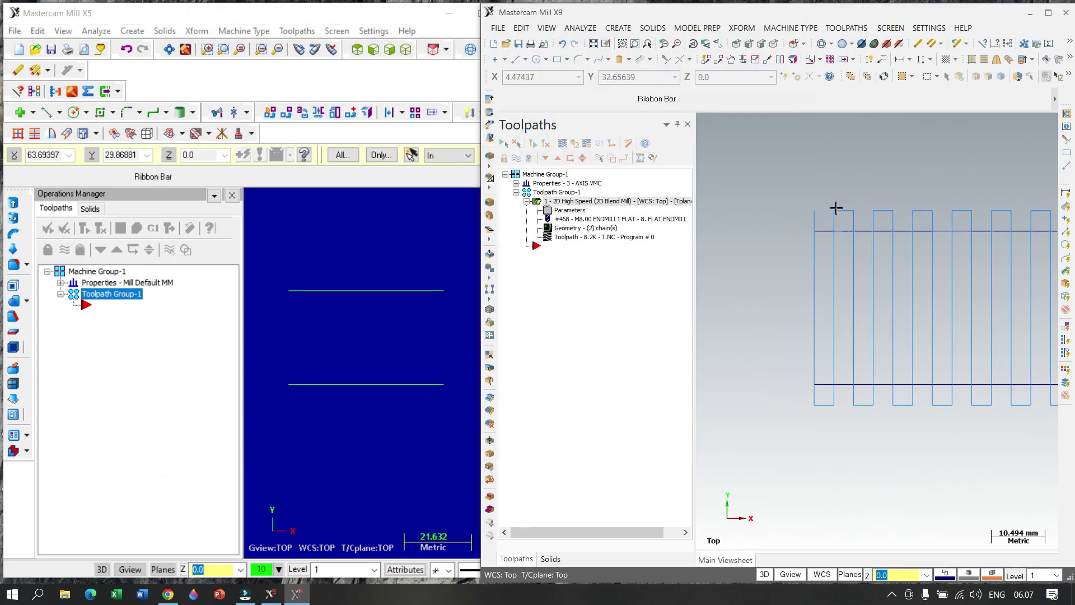
{"action": "left_click", "coordinate": [562, 144]}
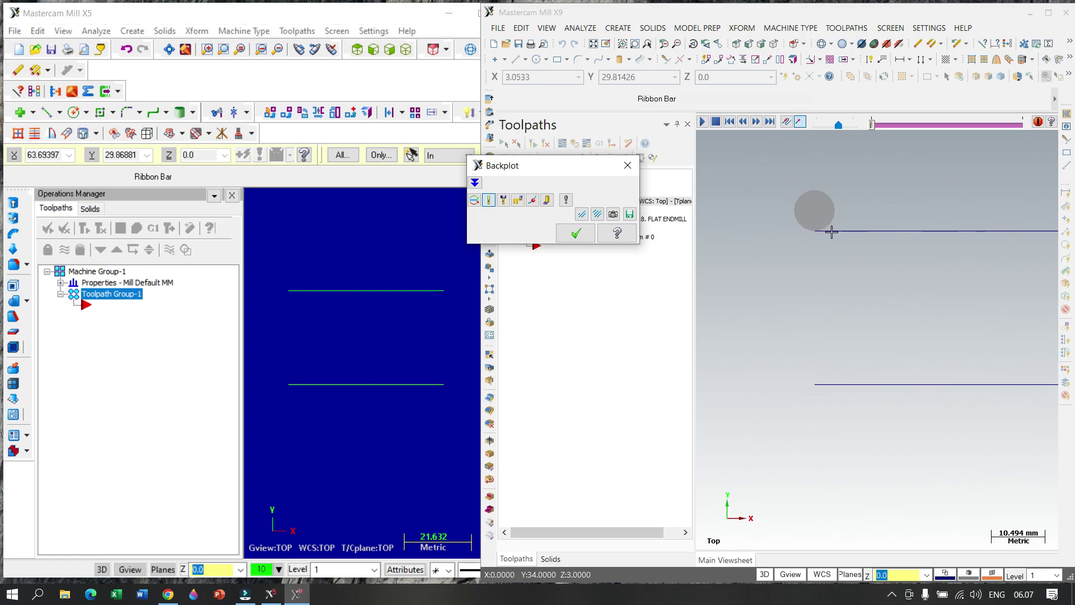
{"action": "left_click", "coordinate": [576, 233]}
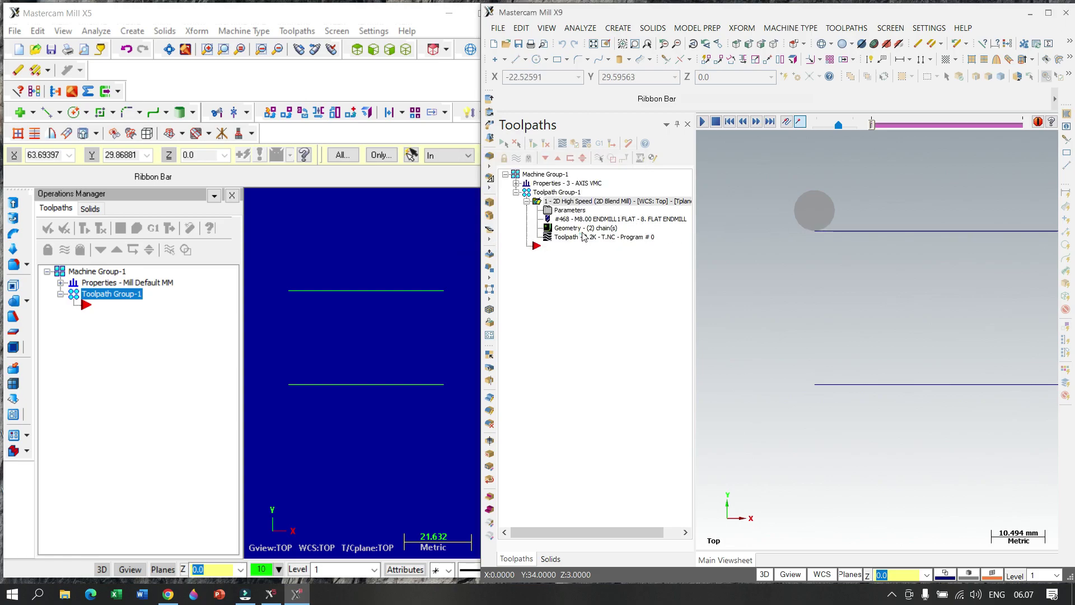
Step: Set the blend mill's cut direction to Along and its compensation direction to Inside, and regenerate the toolpath
{"action": "left_click", "coordinate": [569, 211]}
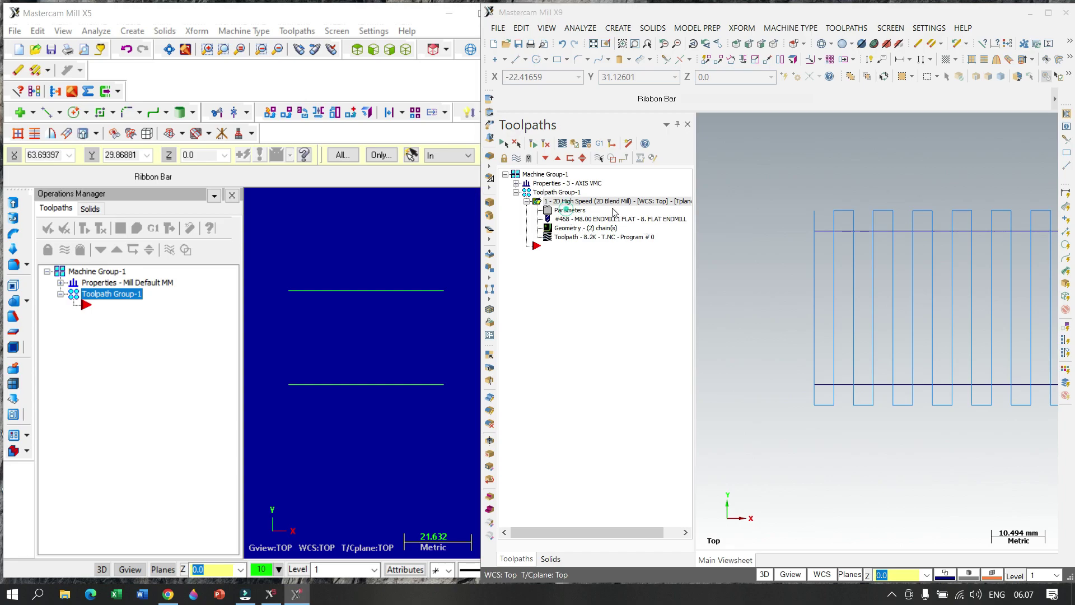
{"action": "left_click", "coordinate": [412, 206]}
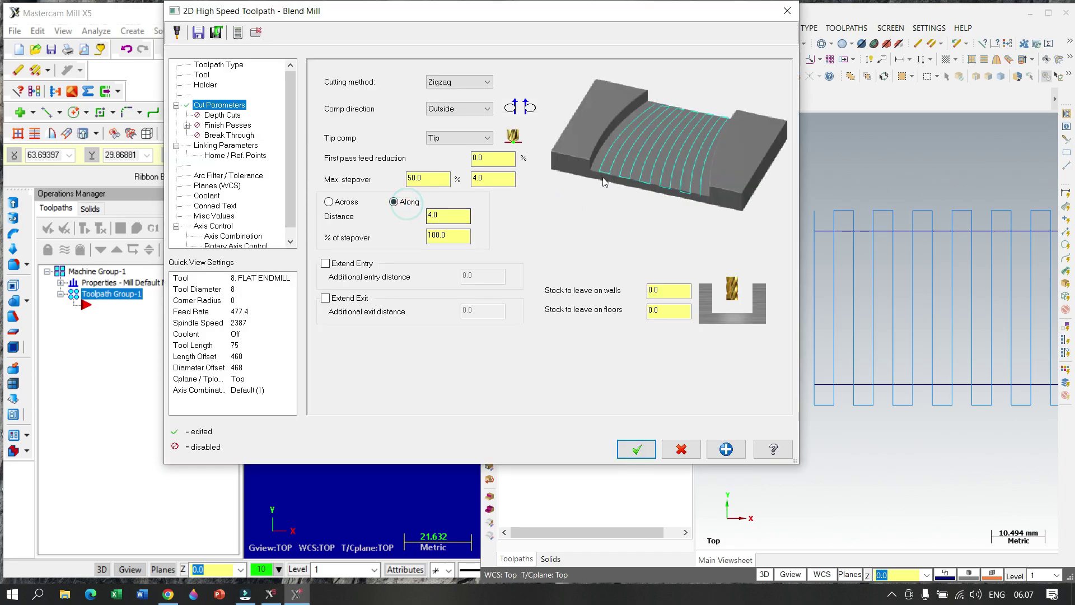
{"action": "left_click", "coordinate": [464, 109]}
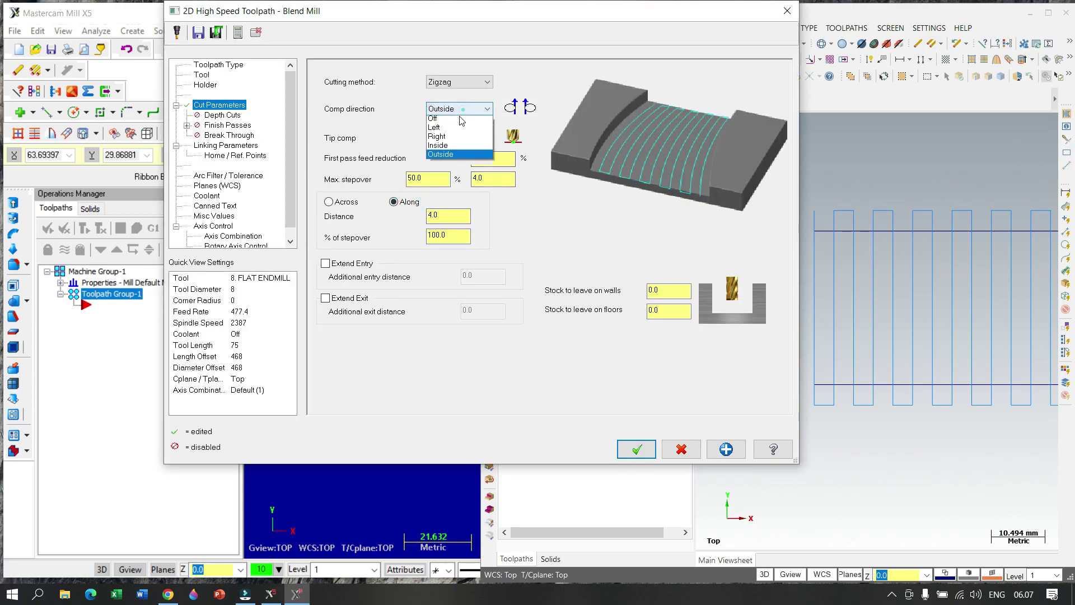
{"action": "left_click", "coordinate": [451, 144]}
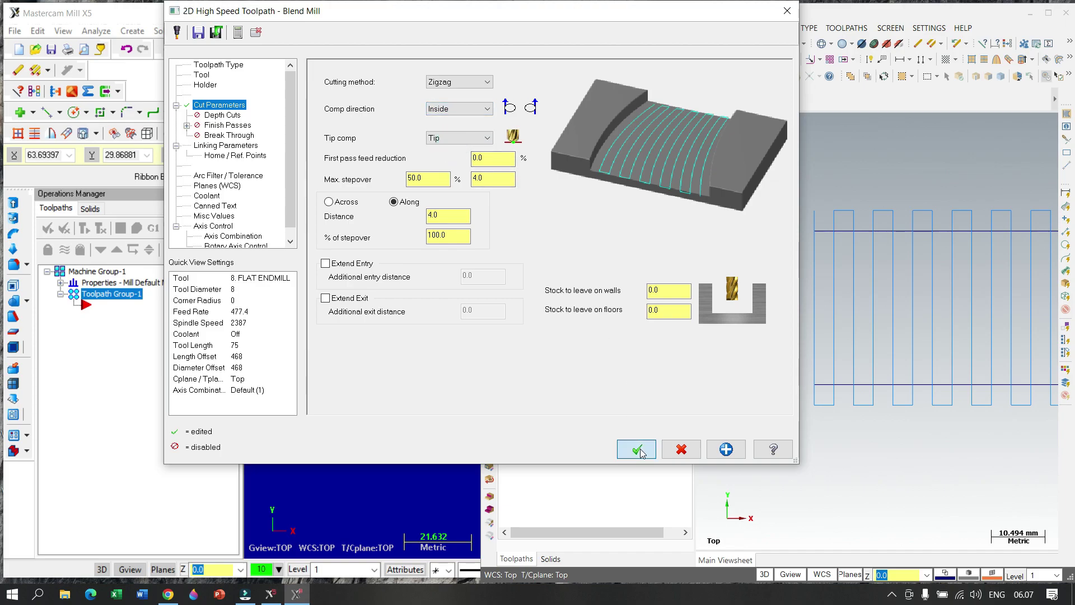
{"action": "left_click", "coordinate": [637, 449]}
{"action": "left_click", "coordinate": [533, 145]}
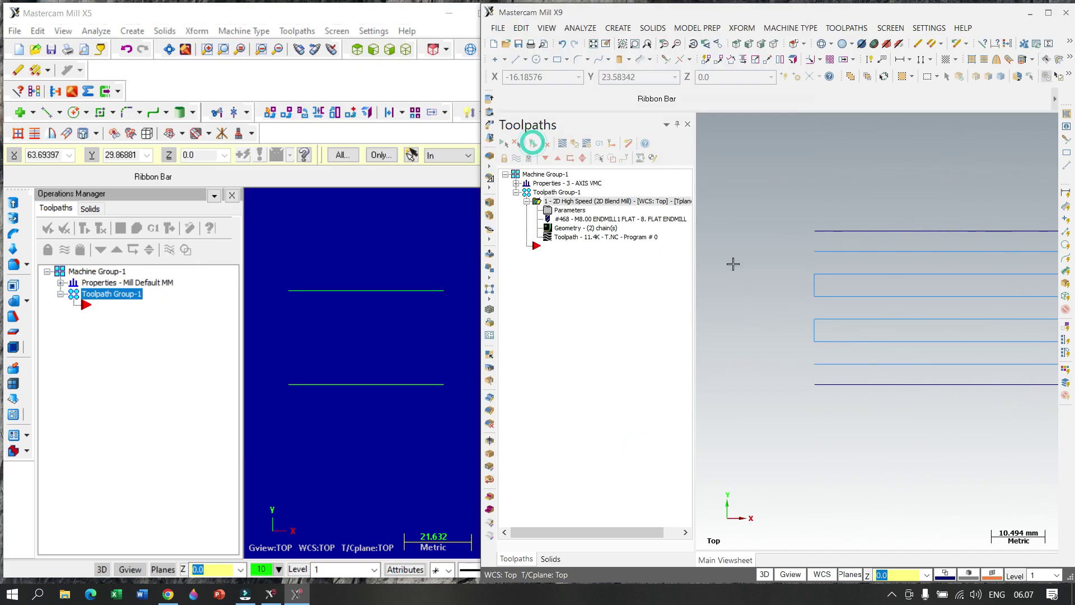
Step: Backplot the Along toolpath at reduced speed to check the tool's position against the two boundary lines
{"action": "left_click", "coordinate": [562, 143]}
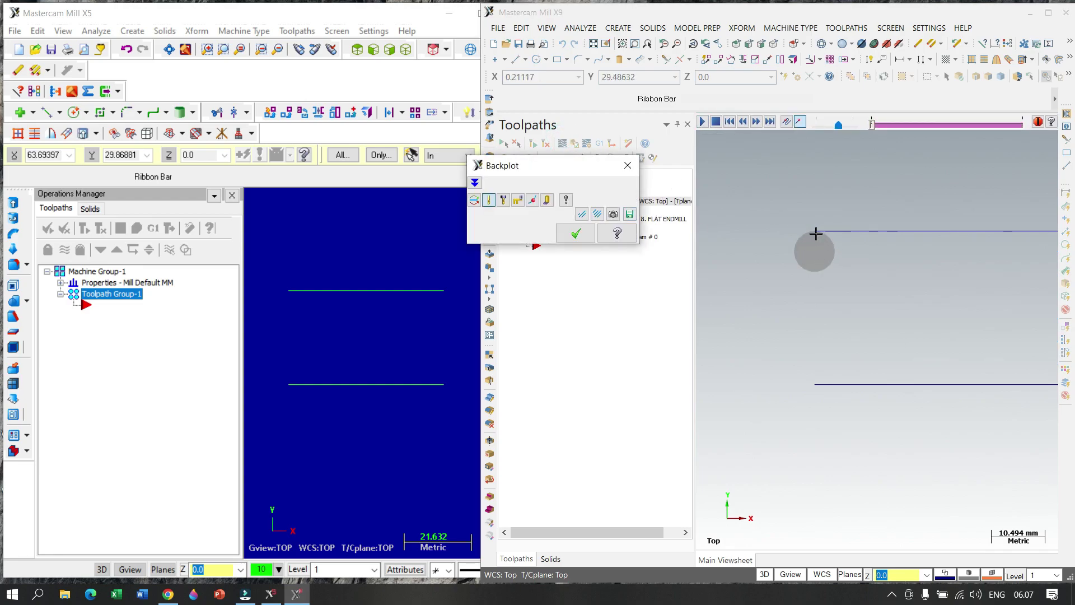
{"action": "left_click", "coordinate": [702, 122]}
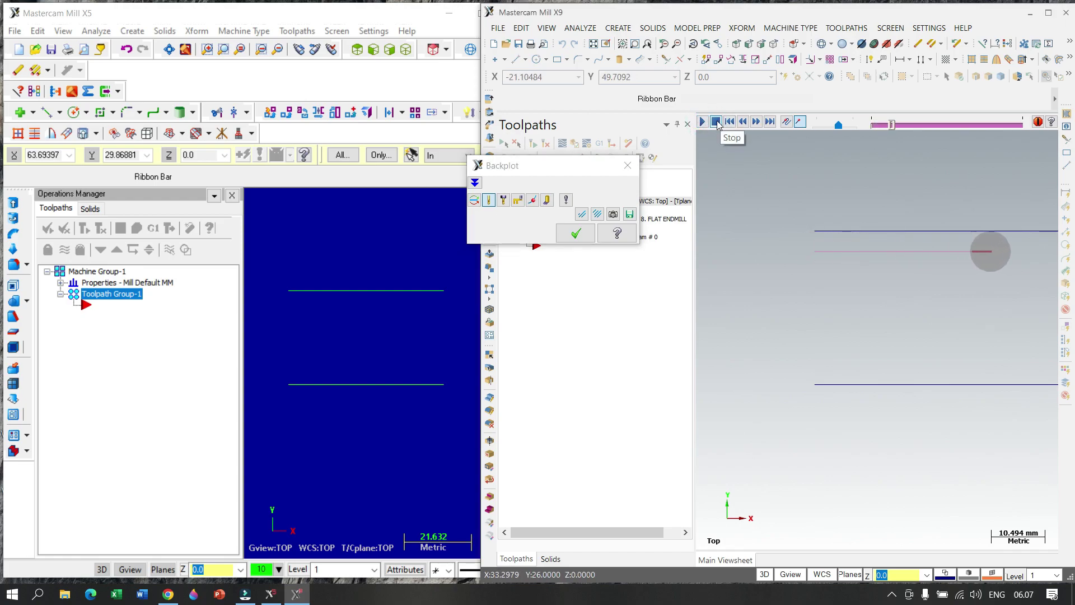
{"action": "left_click", "coordinate": [716, 121]}
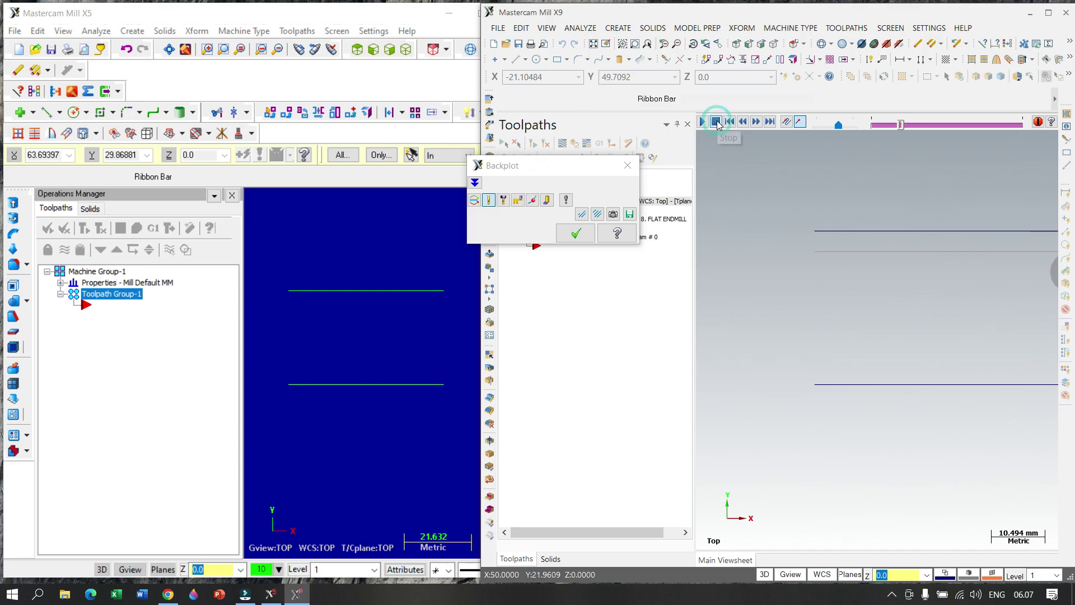
{"action": "left_click", "coordinate": [702, 122]}
{"action": "scroll", "coordinate": [837, 286], "scroll_direction": "up", "scroll_amount": 2}
{"action": "left_click", "coordinate": [838, 125]}
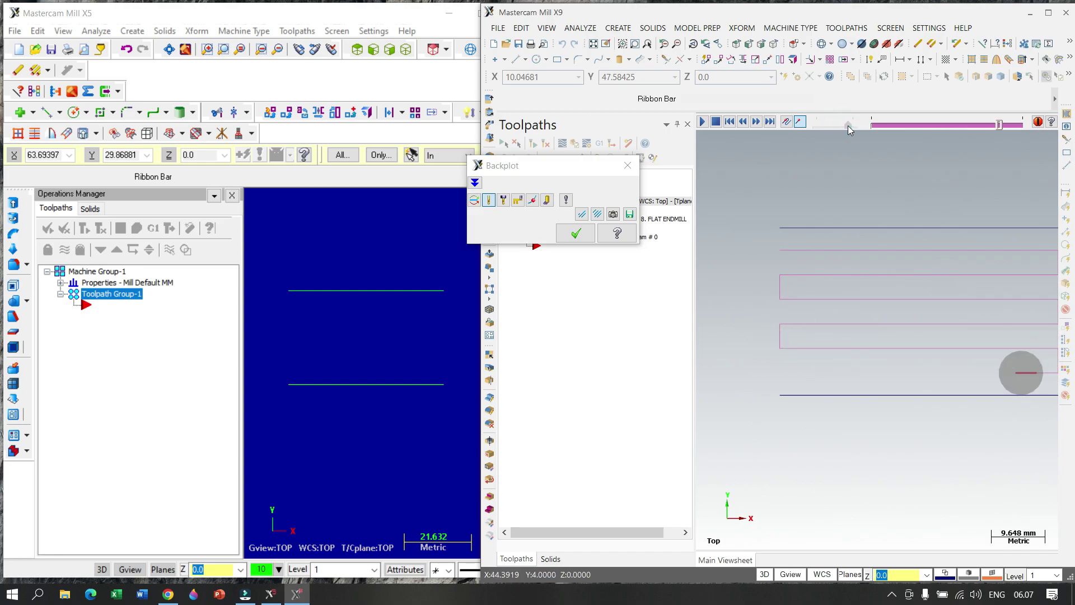
{"action": "left_click_drag", "start_coordinate": [848, 125], "coordinate": [820, 132]}
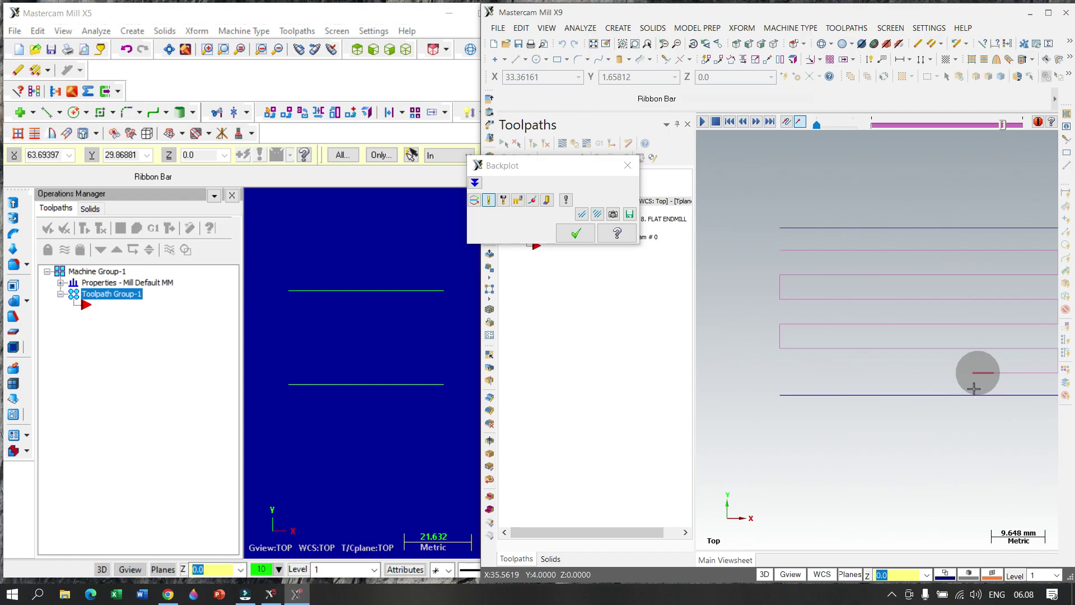
{"action": "left_click", "coordinate": [627, 164]}
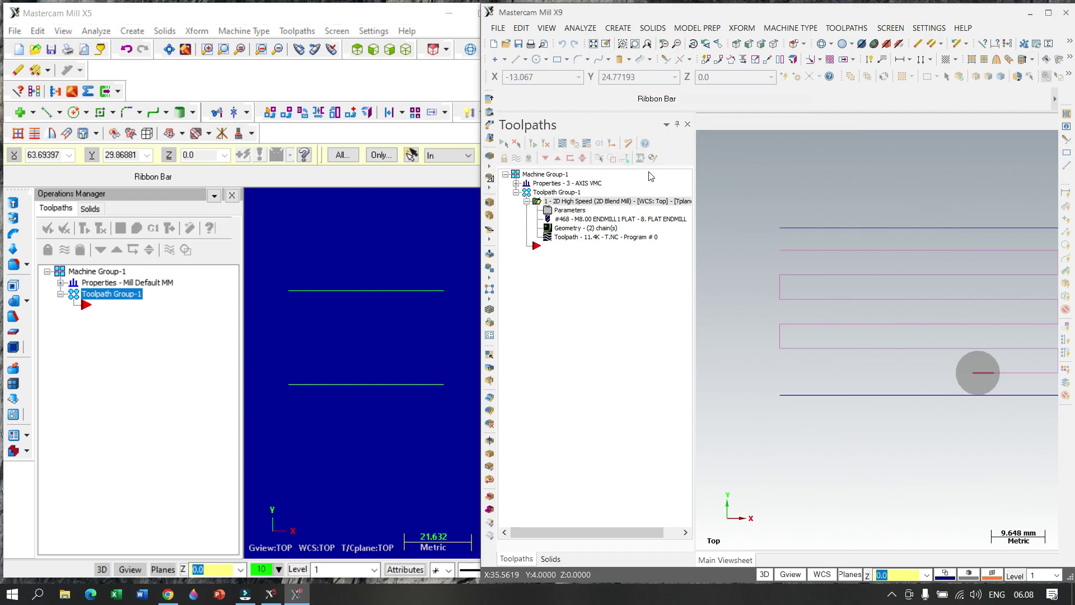
Step: Switch to Mastercam Mill X5 and start a 2D High Speed toolpath with the upper and lower lines chained as geometry
{"action": "left_click", "coordinate": [353, 230]}
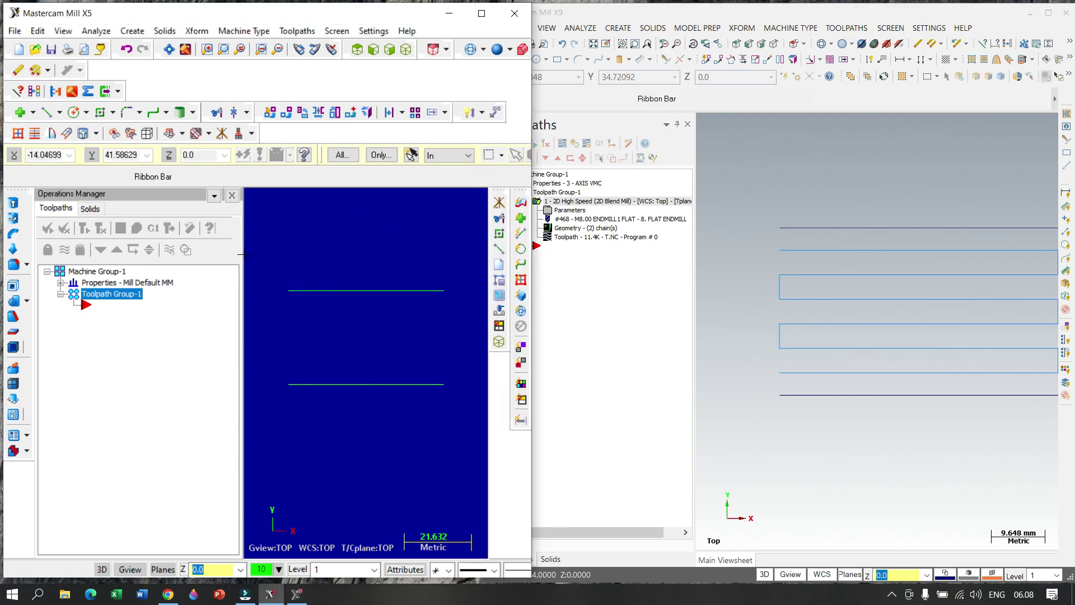
{"action": "right_click", "coordinate": [106, 305]}
{"action": "left_click", "coordinate": [169, 206]}
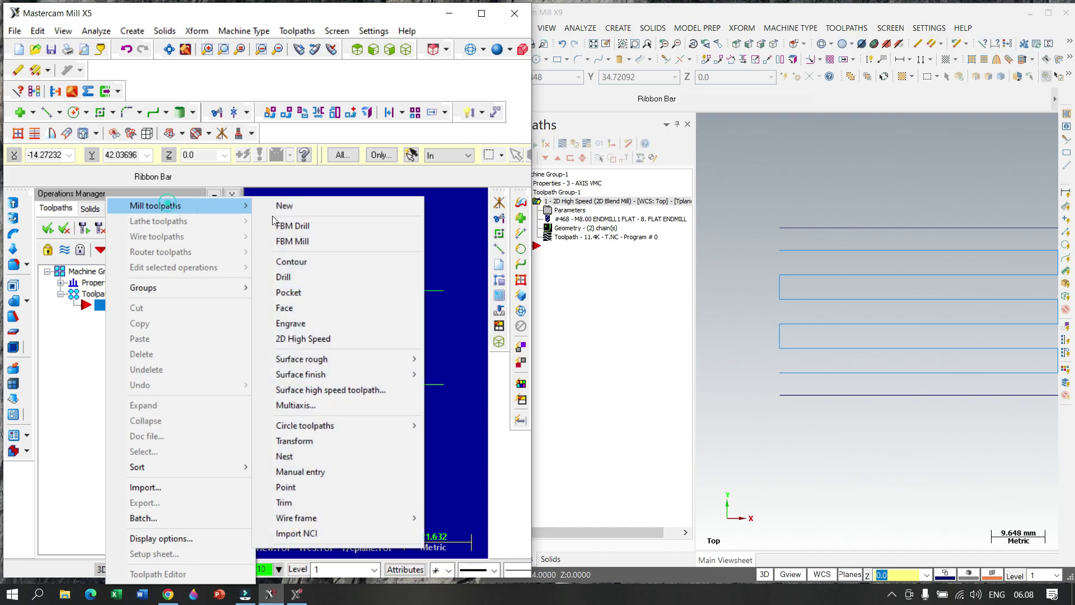
{"action": "left_click", "coordinate": [330, 341]}
{"action": "key", "text": "Return"}
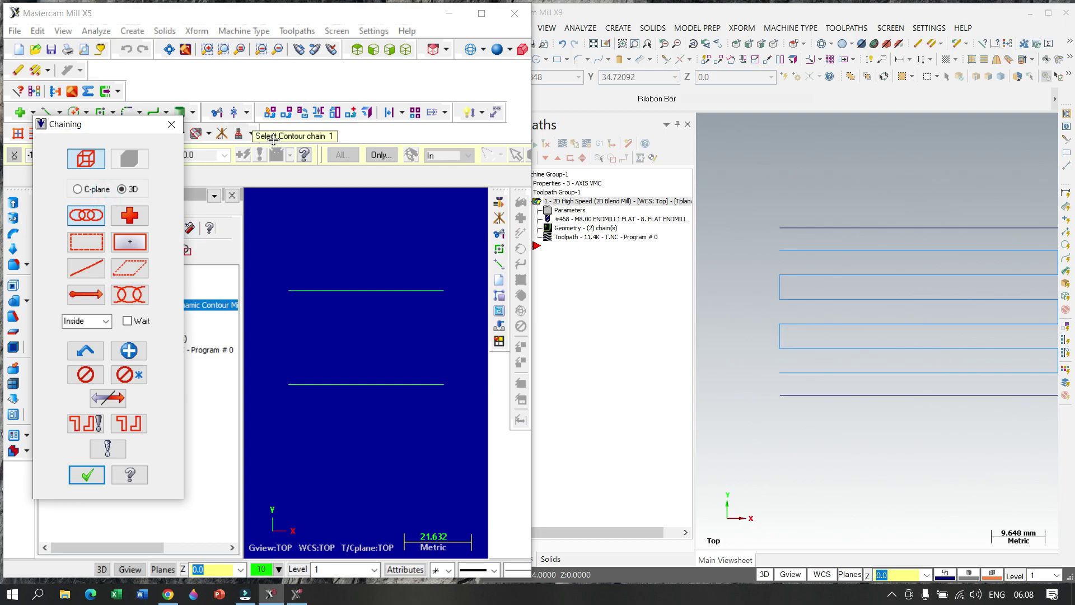
{"action": "left_click", "coordinate": [294, 290]}
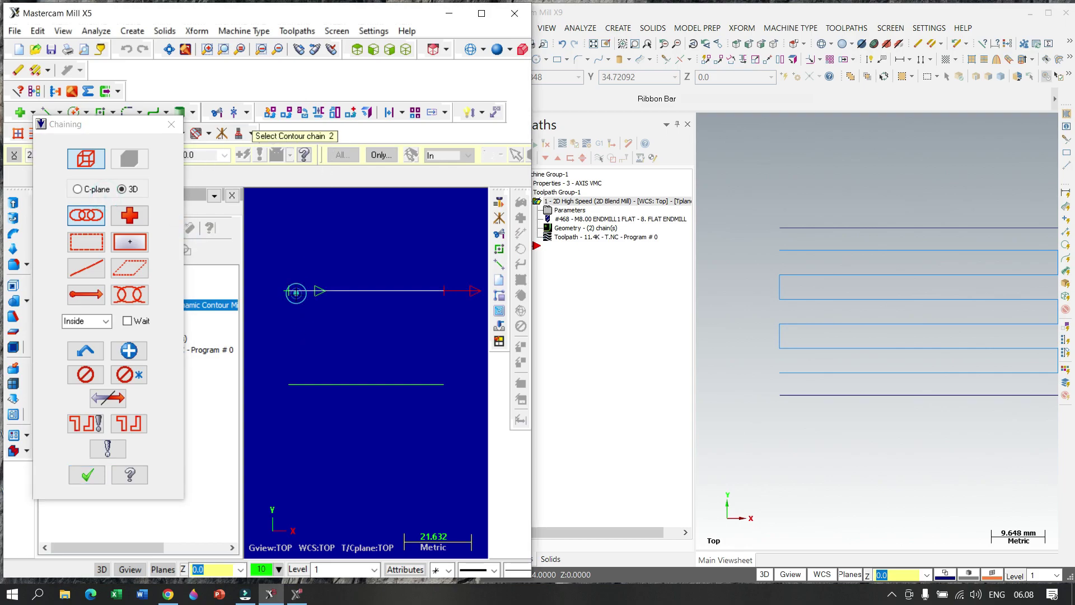
{"action": "left_click", "coordinate": [294, 384]}
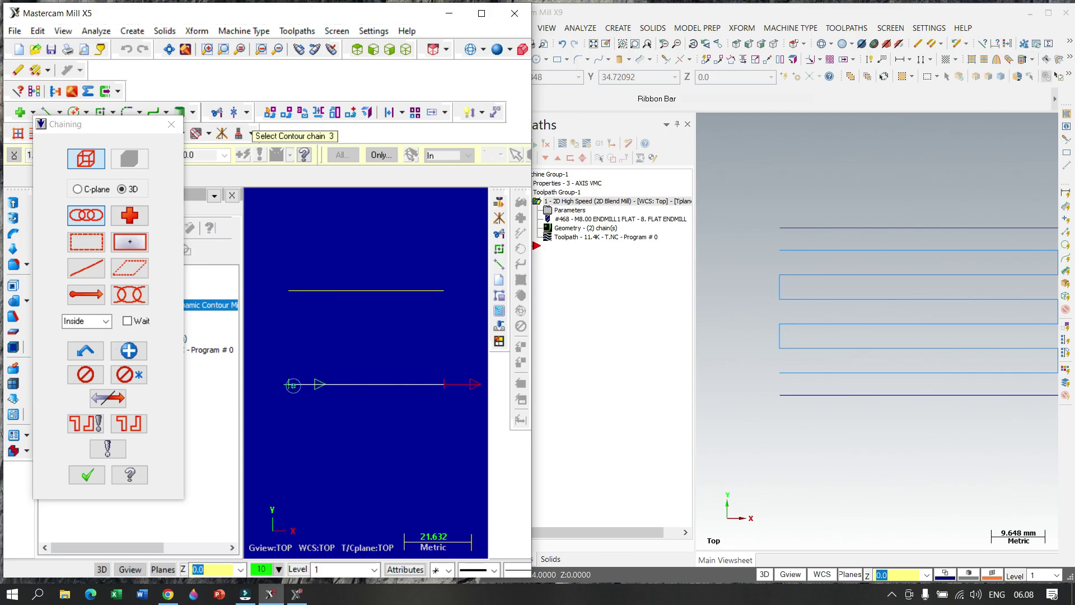
{"action": "left_click", "coordinate": [87, 475]}
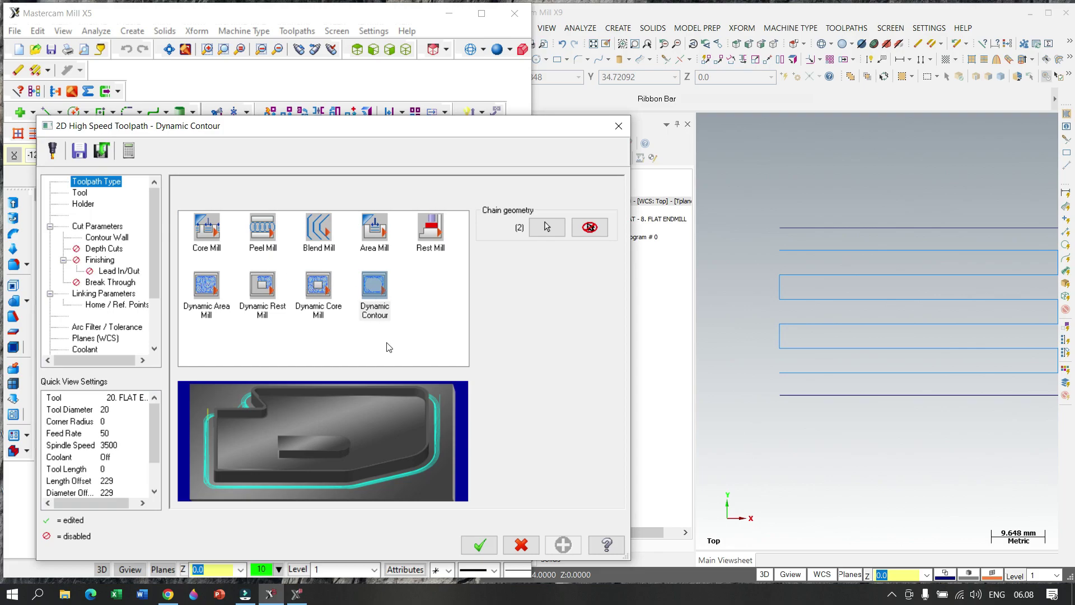
Step: Make the toolpath a Blend Mill using the 8 mm flat endmill from the tool library, and generate it
{"action": "left_click", "coordinate": [319, 235]}
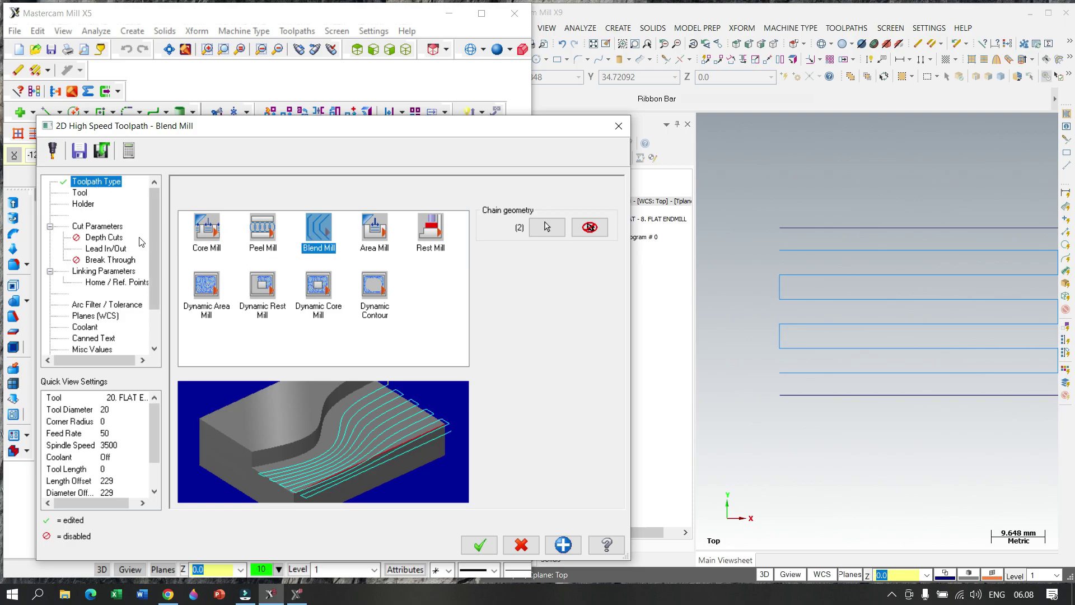
{"action": "left_click", "coordinate": [80, 194]}
{"action": "left_click", "coordinate": [223, 412]}
{"action": "left_click", "coordinate": [128, 278]}
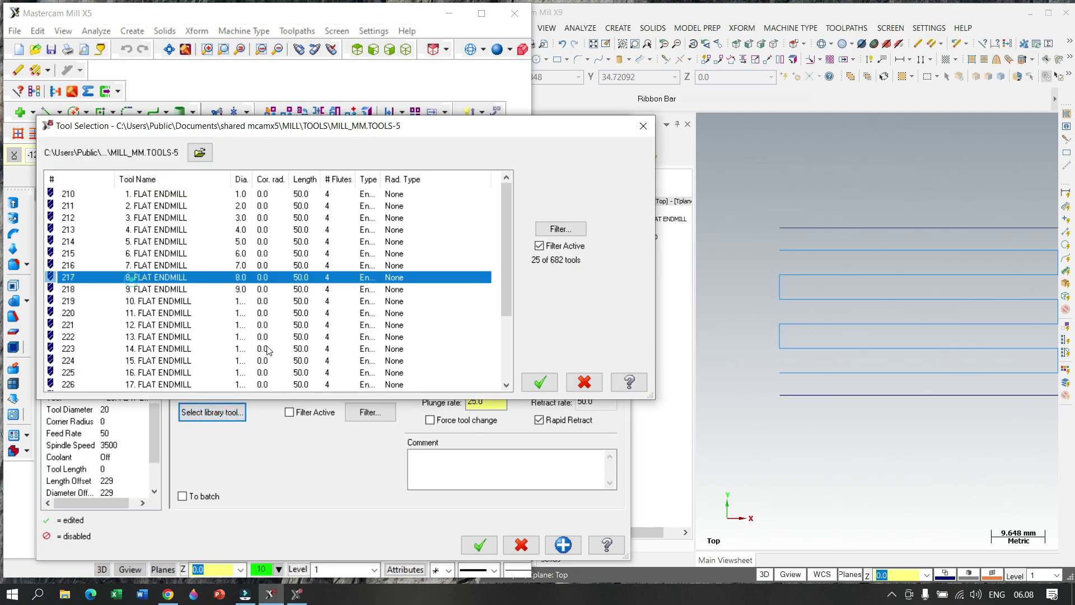
{"action": "left_click", "coordinate": [539, 382]}
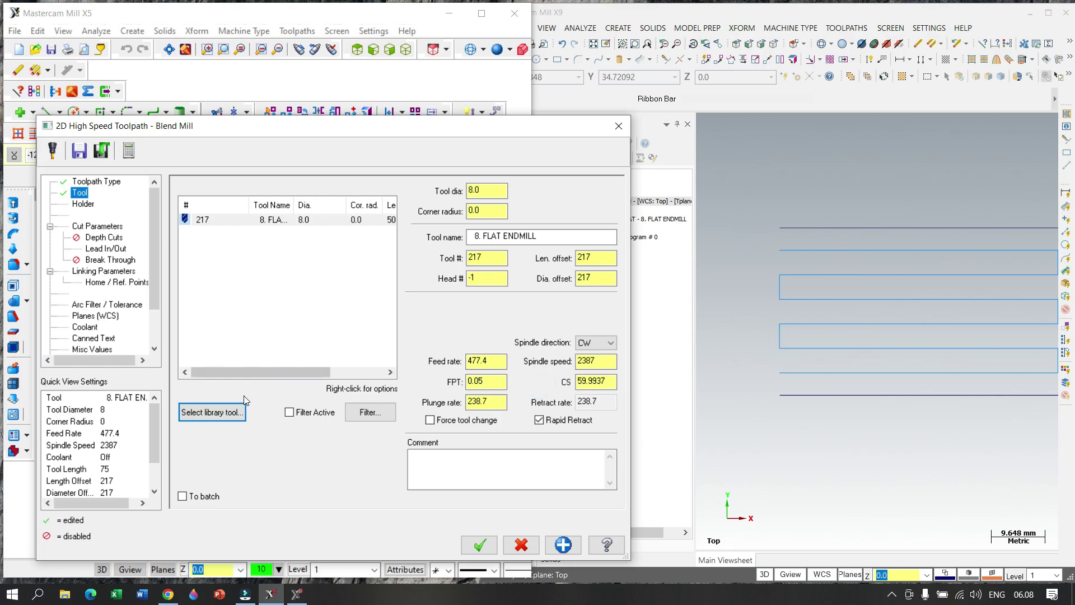
{"action": "key", "text": "Return"}
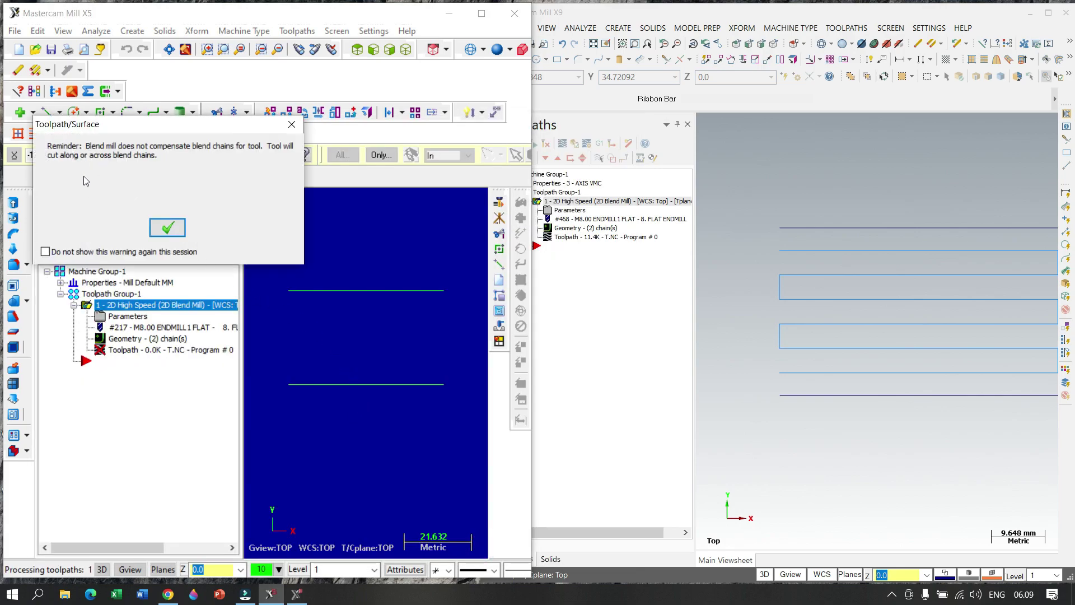
{"action": "left_click", "coordinate": [169, 231]}
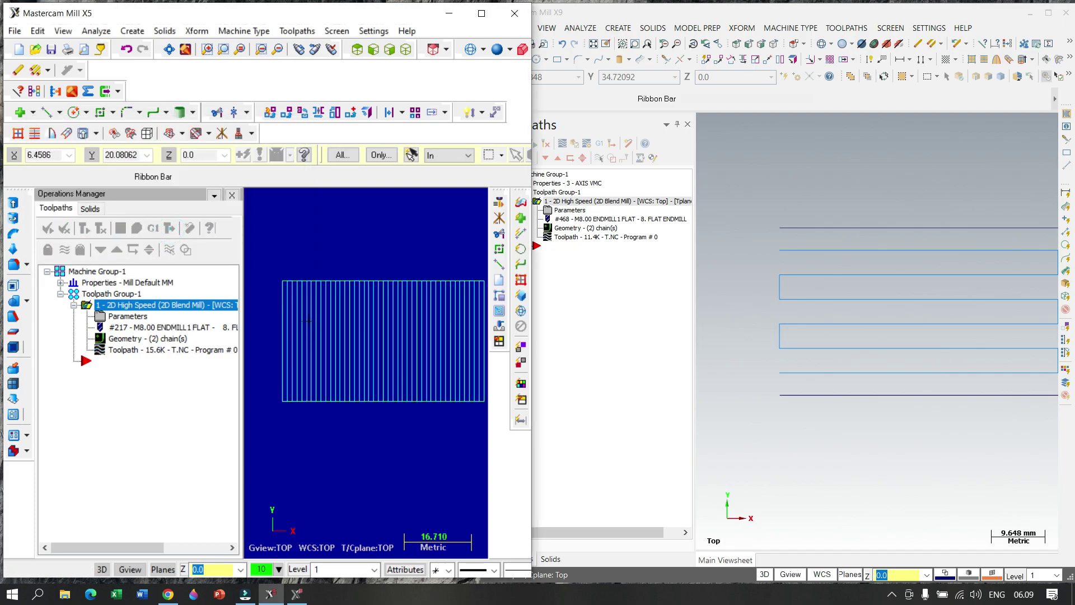
Step: Backplot the new blend mill toolpath at reduced speed to check the tool's position relative to the boundary lines
{"action": "scroll", "coordinate": [297, 308], "scroll_direction": "down", "scroll_amount": 1}
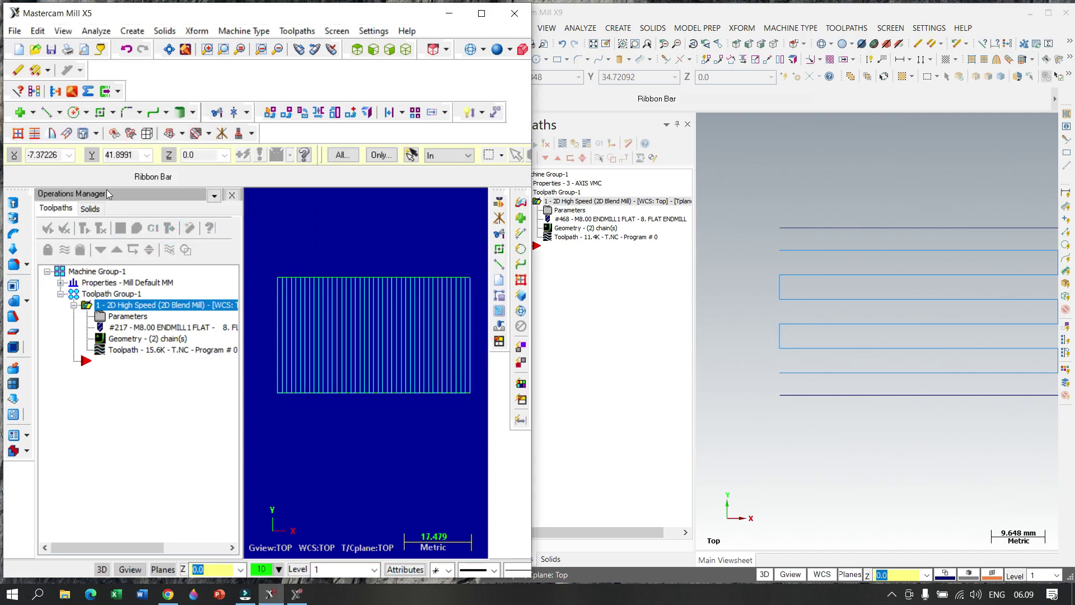
{"action": "left_click", "coordinate": [121, 229]}
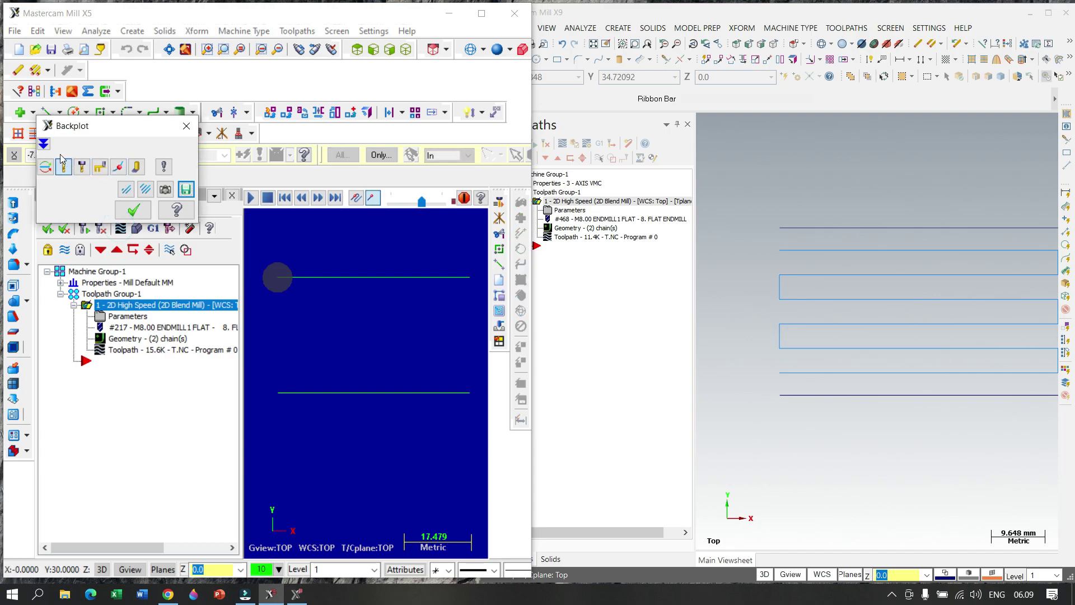
{"action": "left_click", "coordinate": [251, 197]}
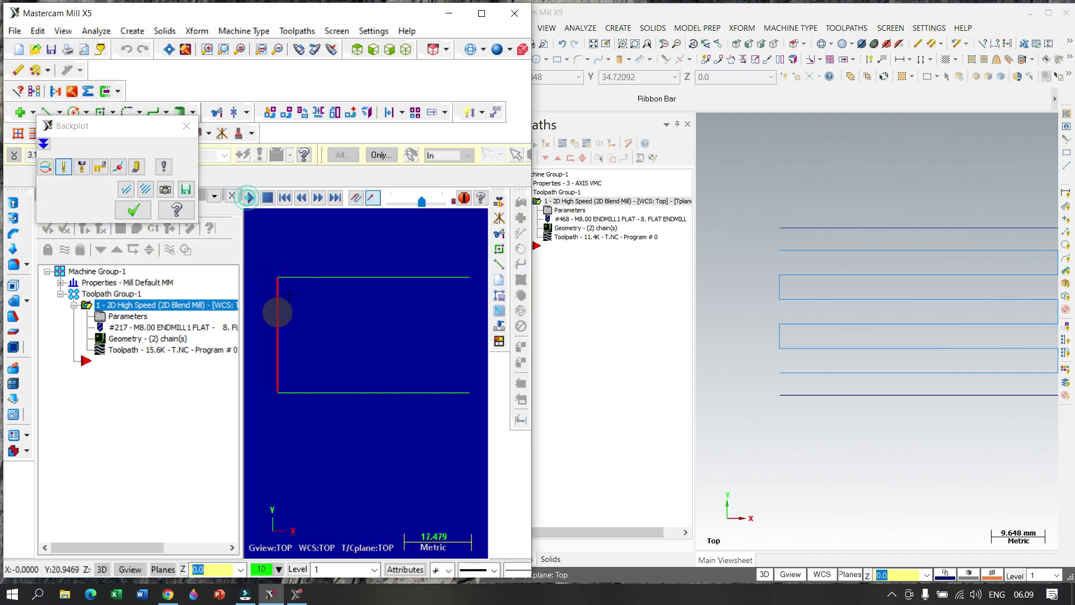
{"action": "mouse_move", "coordinate": [422, 201]}
{"action": "left_mouse_down"}
{"action": "mouse_move", "coordinate": [390, 208]}
{"action": "mouse_move", "coordinate": [402, 209]}
{"action": "left_mouse_up"}
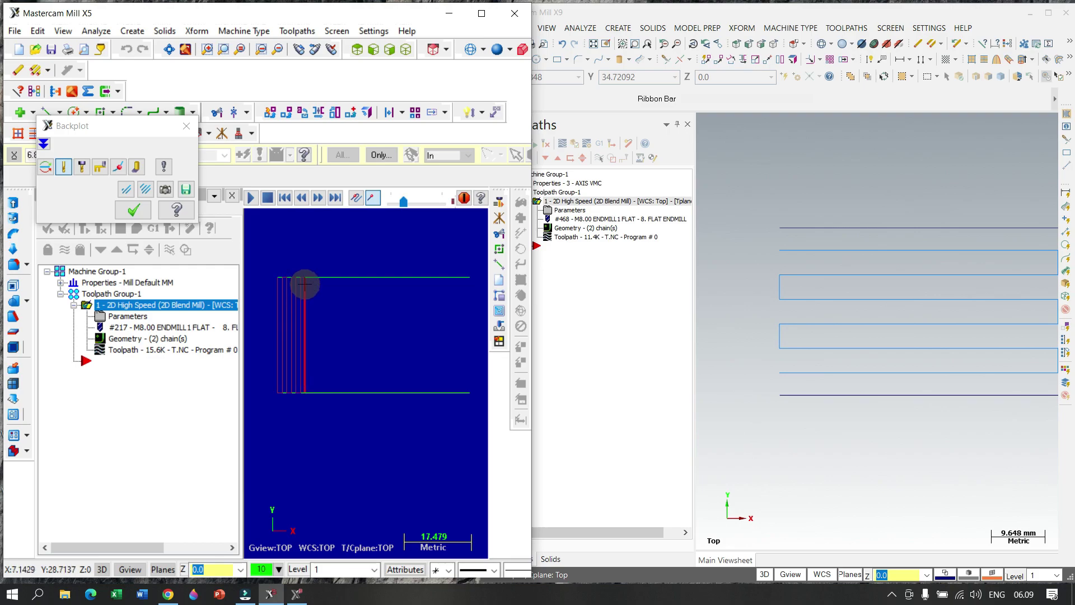
{"action": "left_click", "coordinate": [186, 126]}
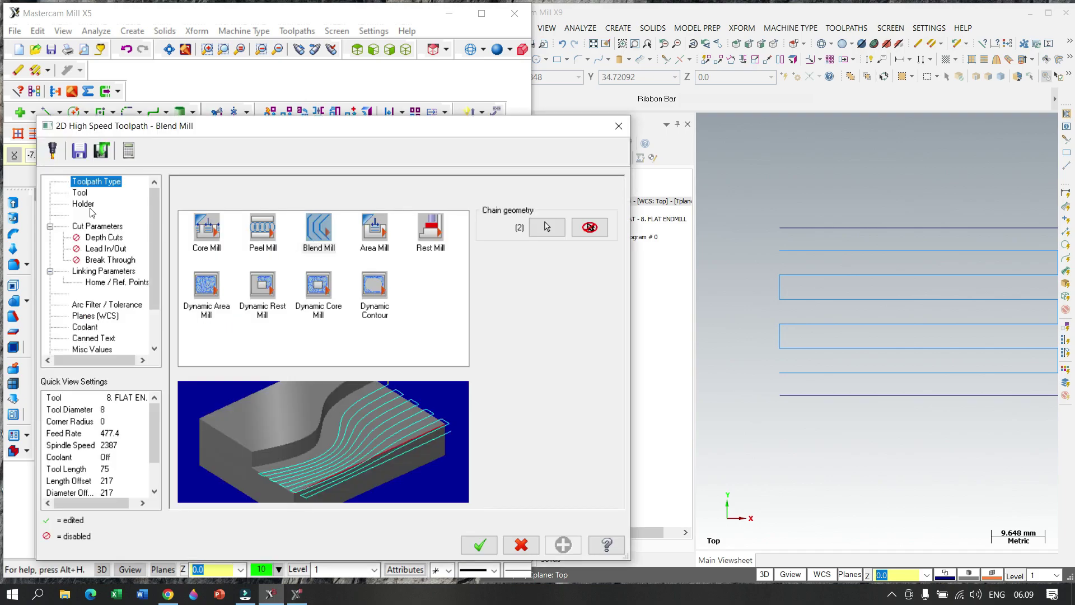
Step: Set the blend mill's cut direction to Along in its cut parameters and regenerate the toolpath
{"action": "left_click", "coordinate": [96, 226]}
{"action": "left_click", "coordinate": [252, 292]}
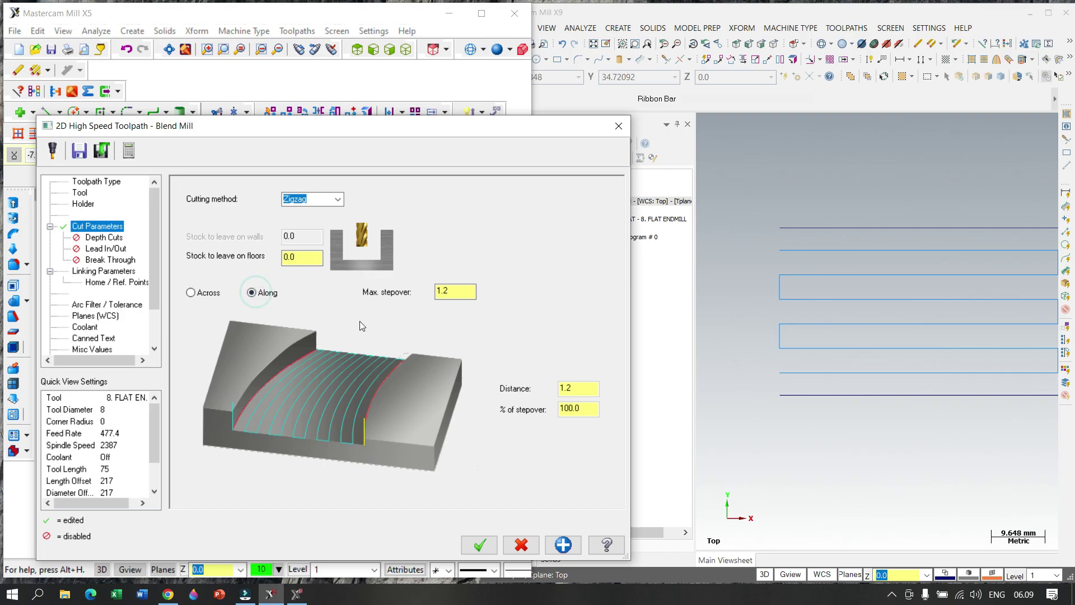
{"action": "left_click", "coordinate": [484, 546]}
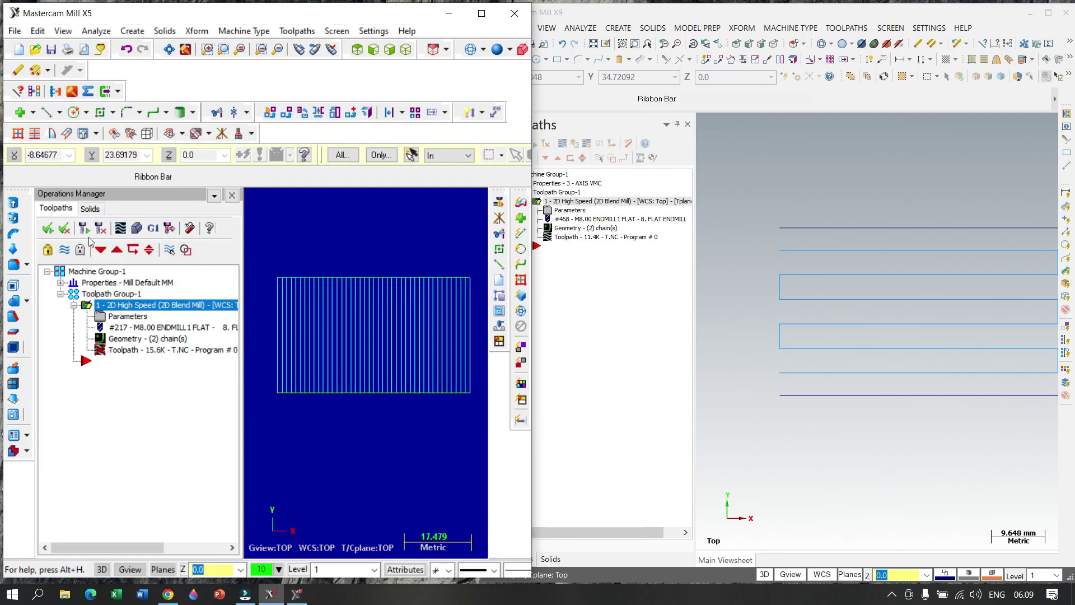
{"action": "left_click", "coordinate": [84, 228]}
{"action": "left_click", "coordinate": [169, 224]}
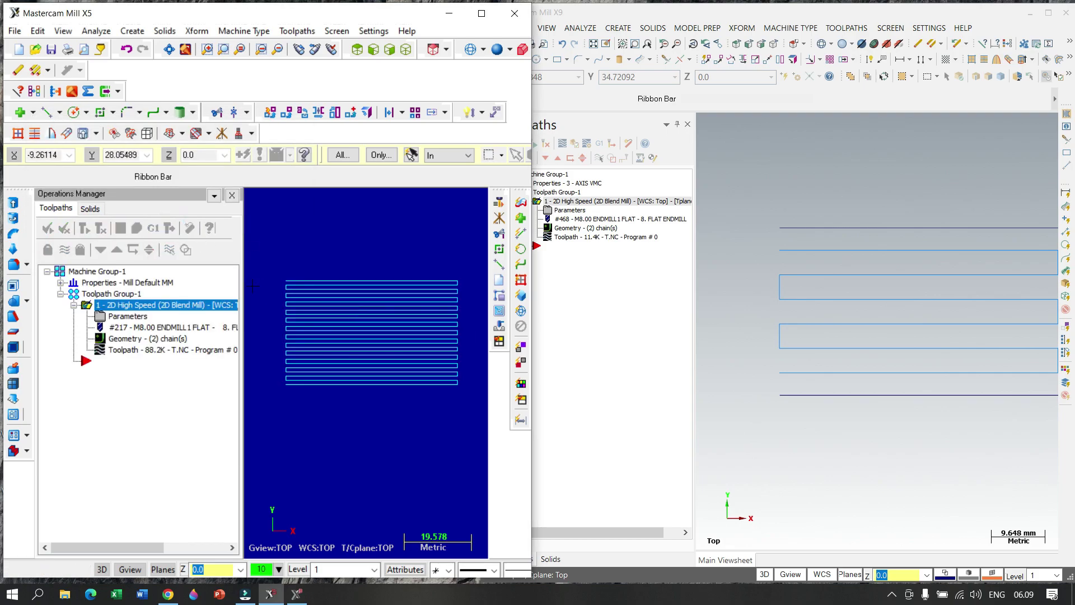
Step: Backplot the regenerated Along toolpath, stopping partway to inspect the tool's overlap with the upper line
{"action": "left_click", "coordinate": [121, 228]}
{"action": "left_click", "coordinate": [184, 192]}
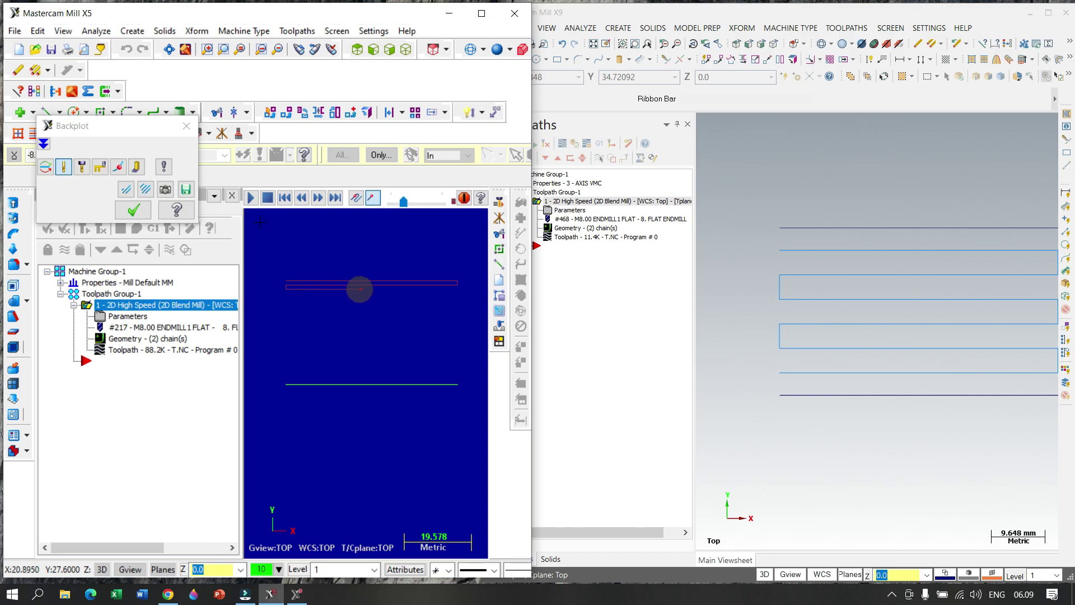
{"action": "left_click", "coordinate": [268, 197]}
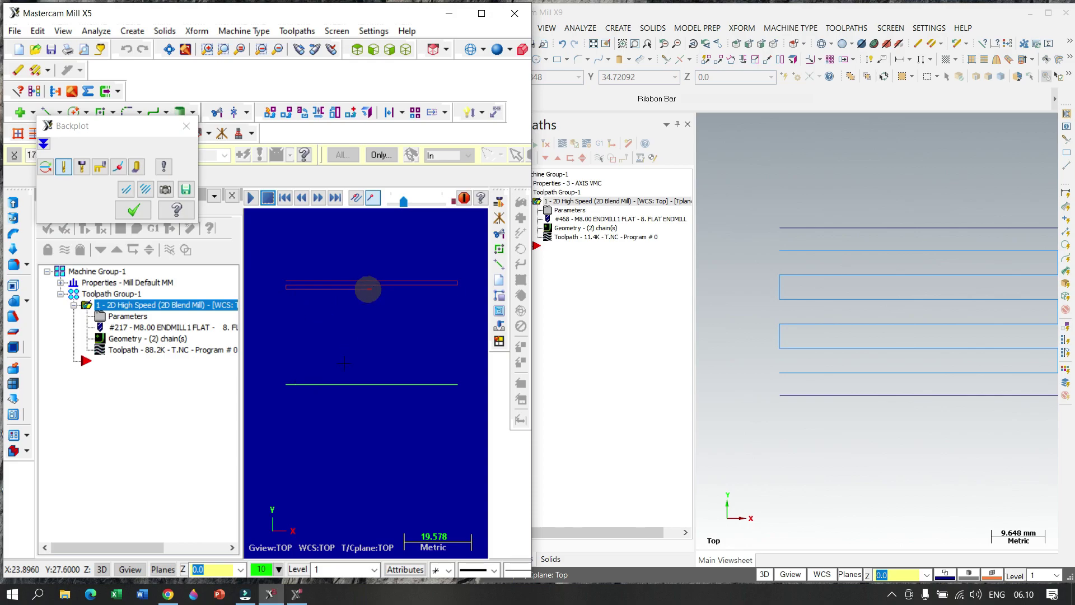
{"action": "left_click", "coordinate": [186, 125]}
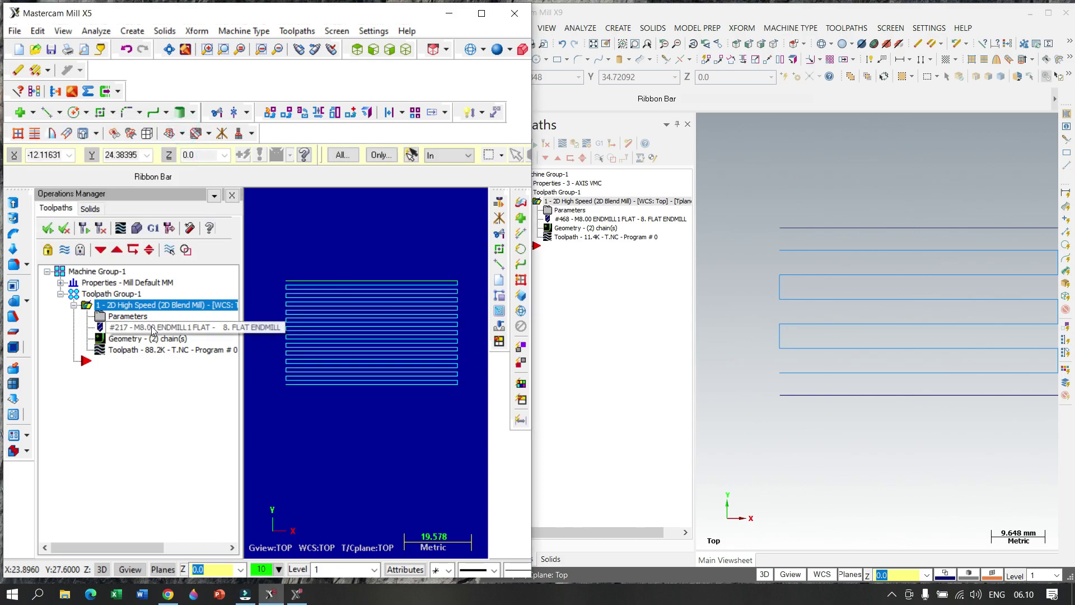
Step: Hide the blend mill toolpath display and offset a copy of each boundary line 4 mm inward
{"action": "left_click", "coordinate": [65, 249]}
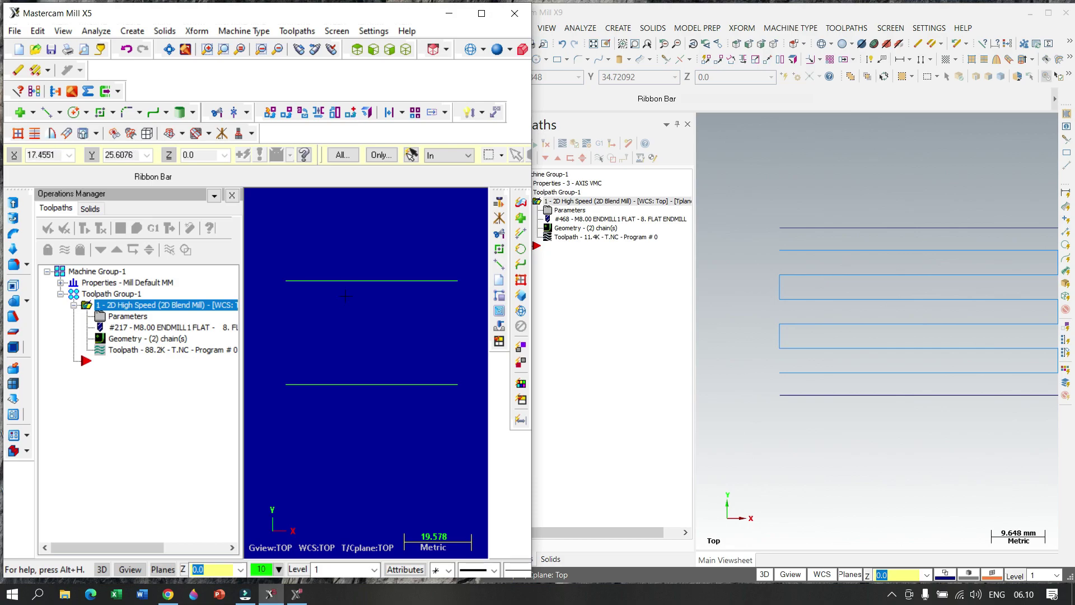
{"action": "left_click", "coordinate": [390, 112]}
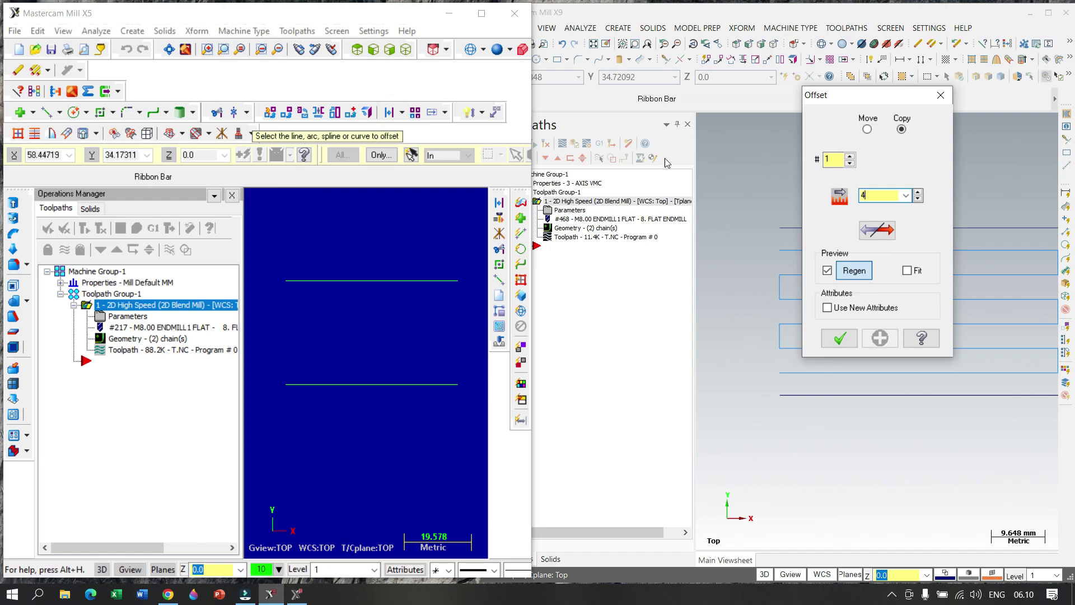
{"action": "left_click_drag", "start_coordinate": [868, 102], "coordinate": [547, 103]}
{"action": "left_click", "coordinate": [402, 281]}
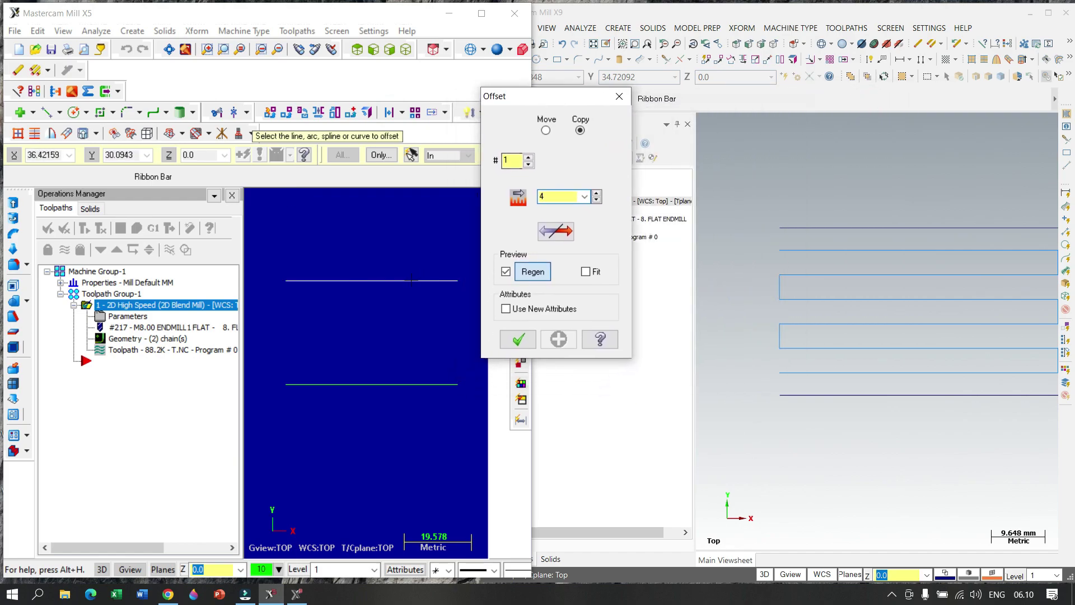
{"action": "left_click", "coordinate": [405, 298]}
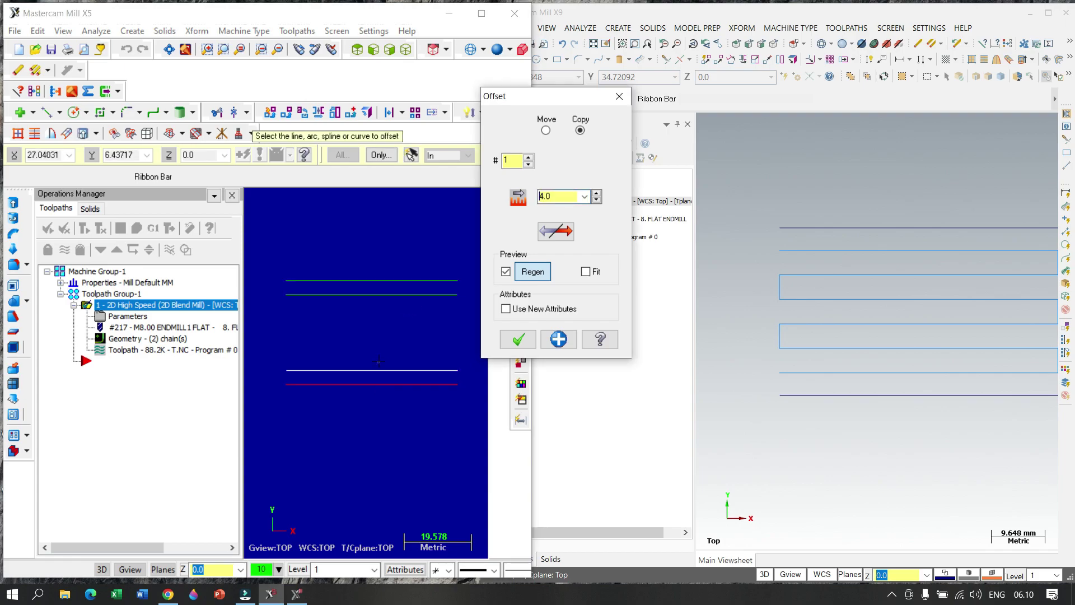
{"action": "left_click", "coordinate": [517, 338]}
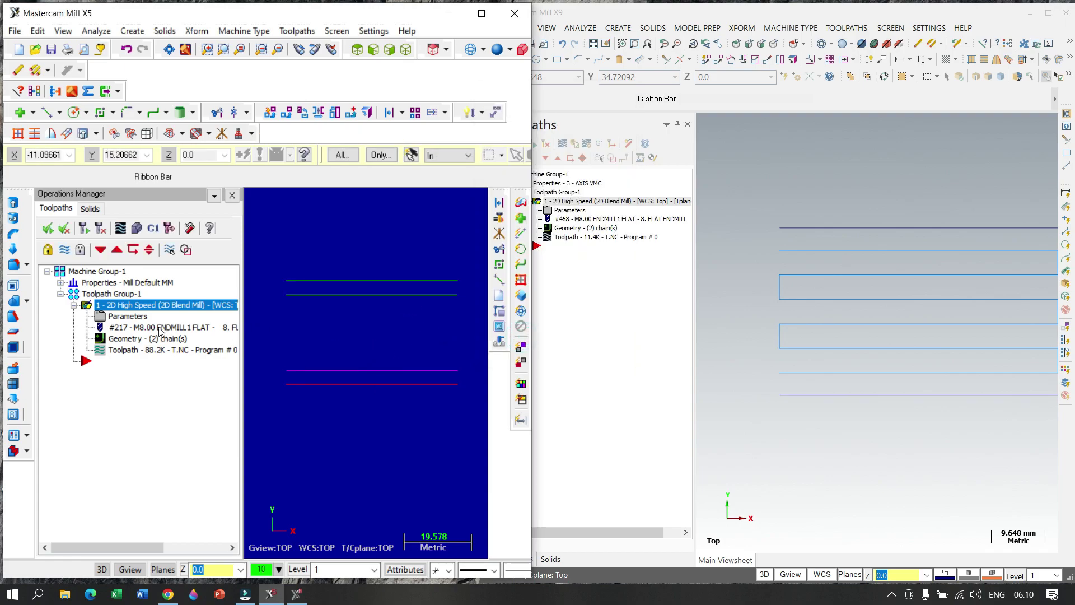
Step: Rechain the blend mill's geometry to the two inner offset lines and regenerate the toolpath
{"action": "left_click", "coordinate": [126, 339]}
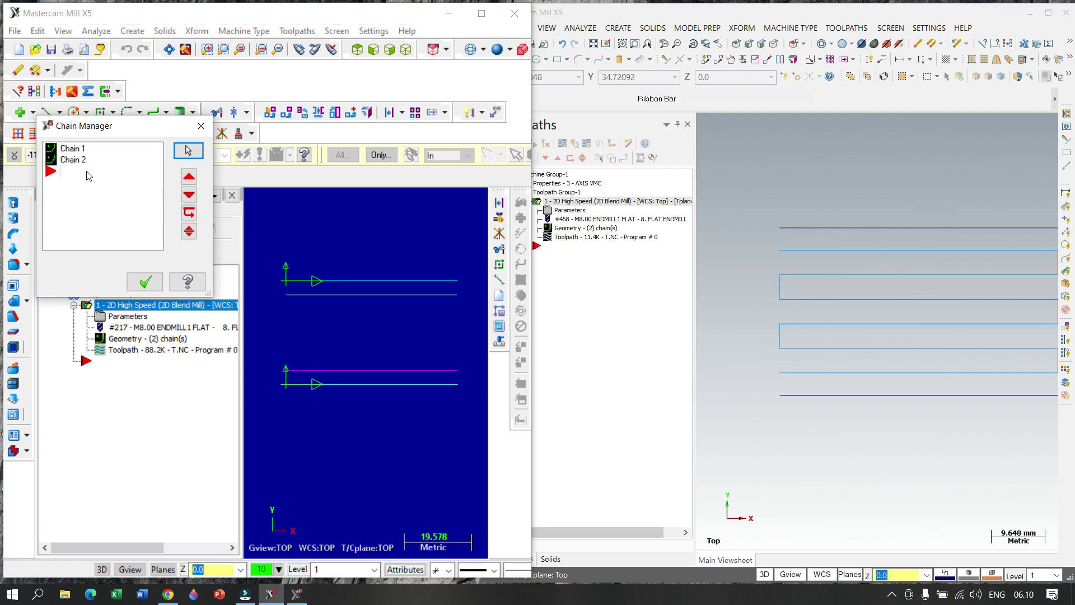
{"action": "right_click", "coordinate": [101, 197]}
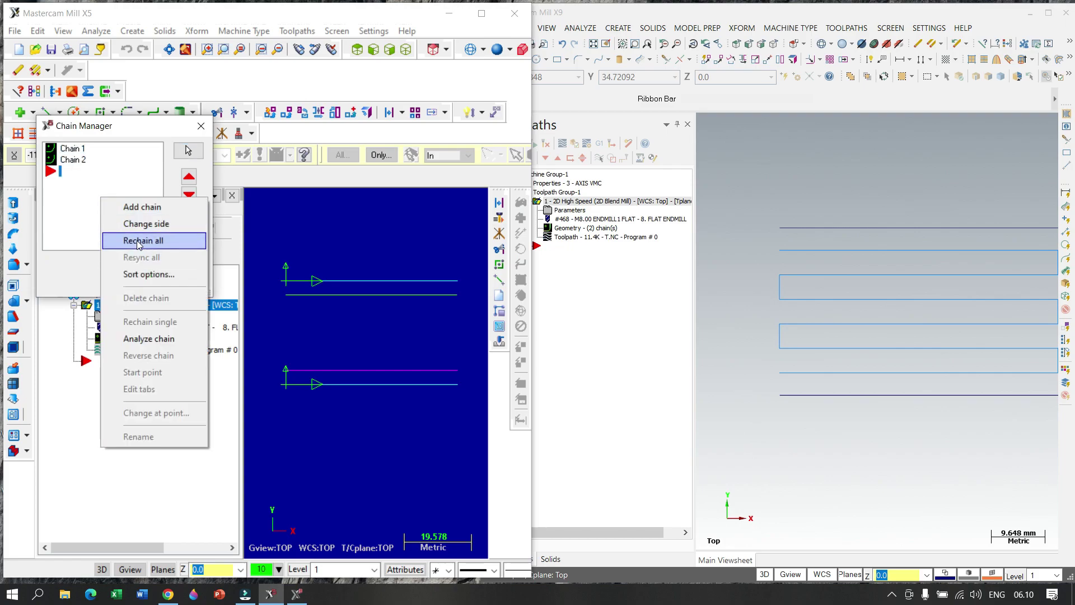
{"action": "left_click", "coordinate": [137, 241]}
{"action": "left_click", "coordinate": [290, 295]}
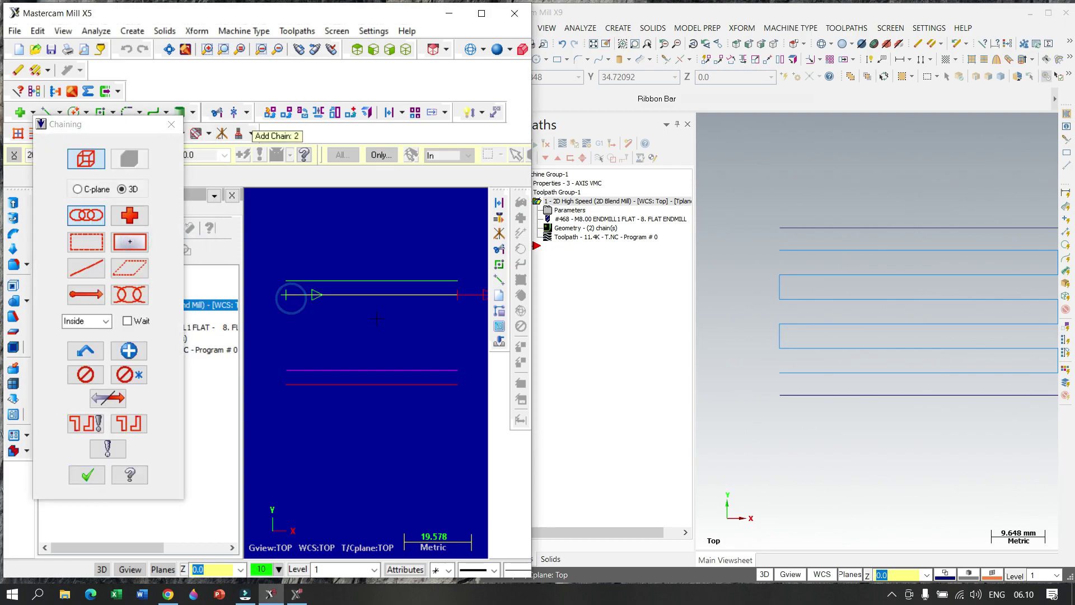
{"action": "left_click", "coordinate": [314, 370]}
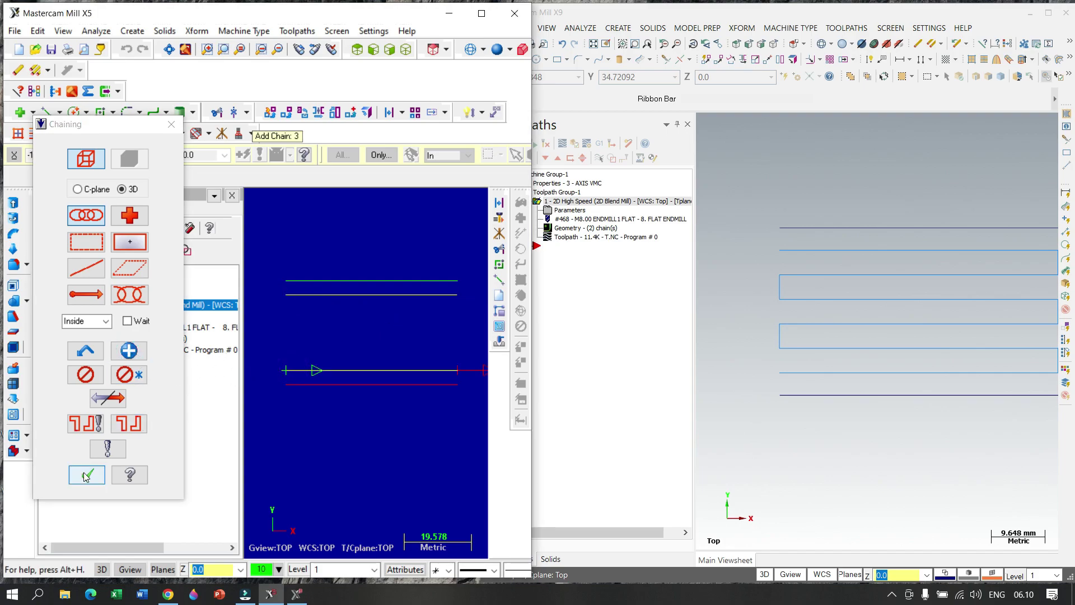
{"action": "left_click", "coordinate": [87, 474]}
{"action": "left_click", "coordinate": [145, 281]}
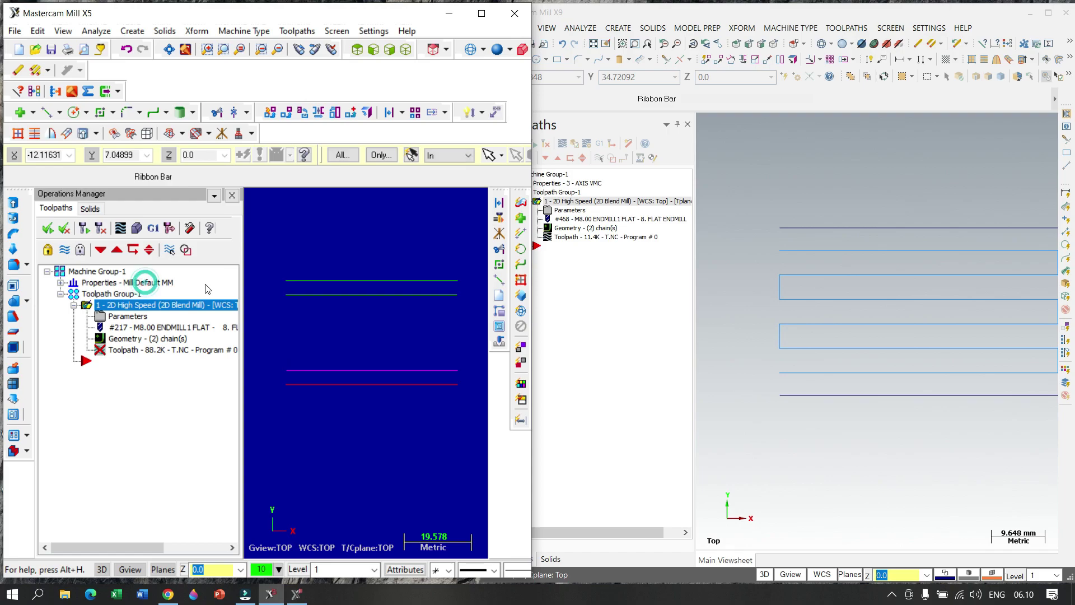
{"action": "left_click", "coordinate": [167, 227]}
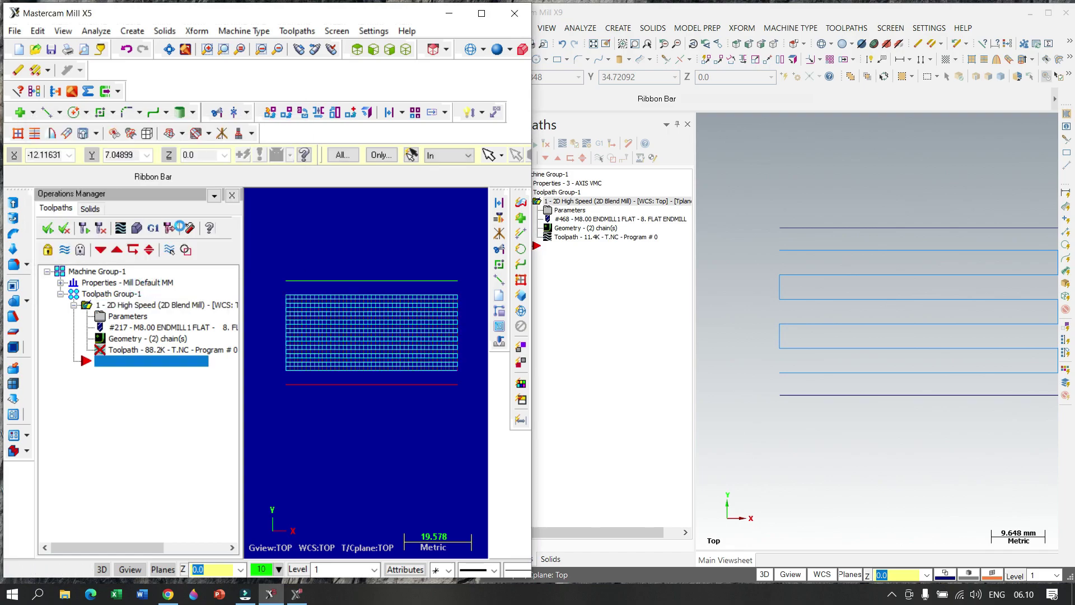
Step: Backplot the regenerated toolpath, stopping near its start to inspect the tool's edge against the original upper line
{"action": "left_click", "coordinate": [119, 228]}
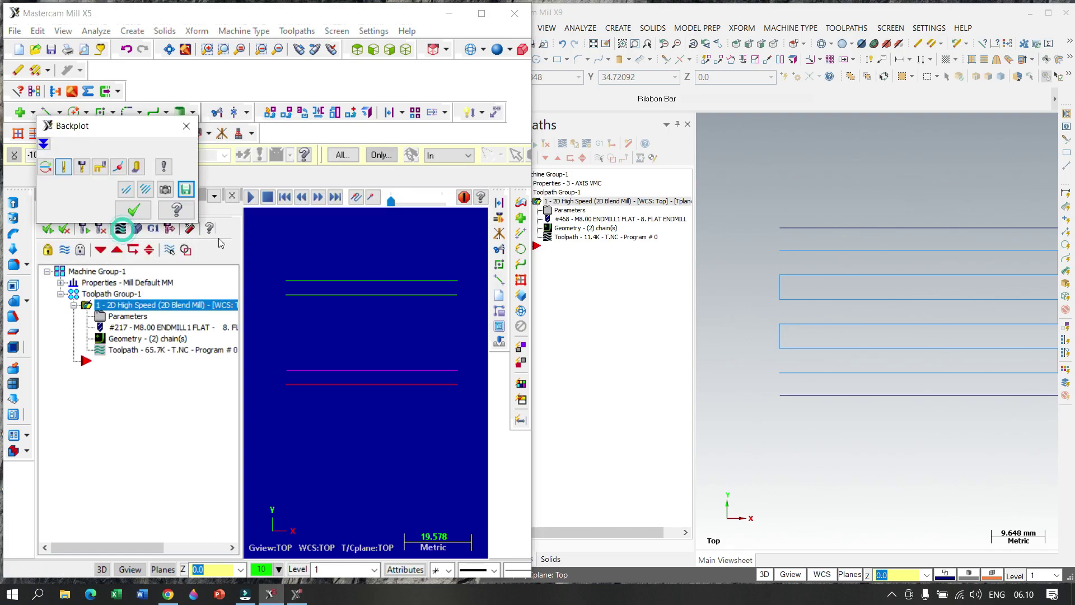
{"action": "left_click", "coordinate": [251, 199]}
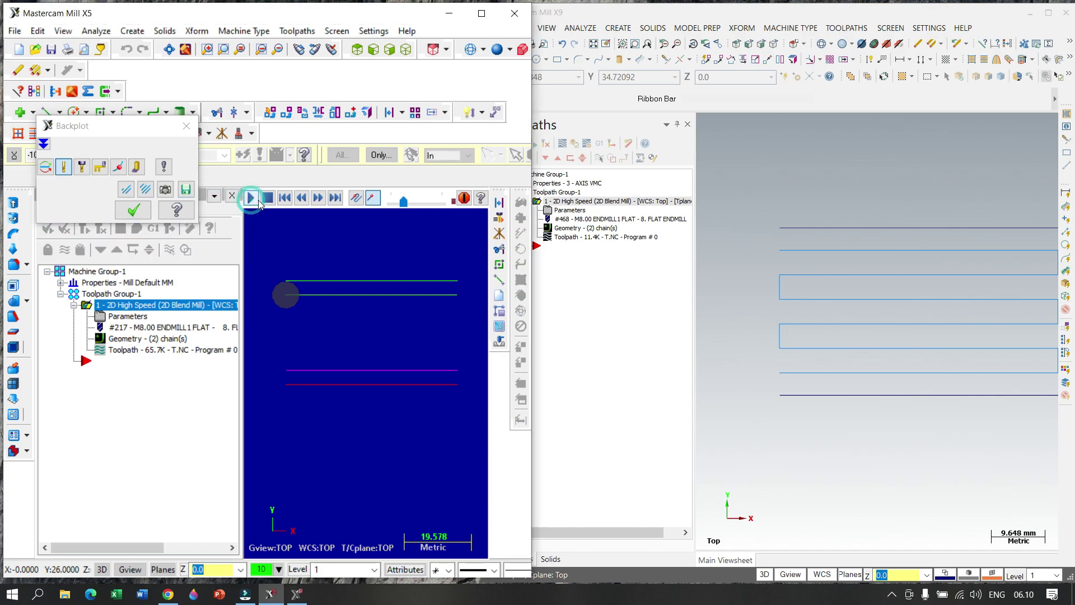
{"action": "scroll", "coordinate": [311, 276], "scroll_direction": "up", "scroll_amount": 5}
{"action": "scroll", "coordinate": [314, 273], "scroll_direction": "up", "scroll_amount": 2}
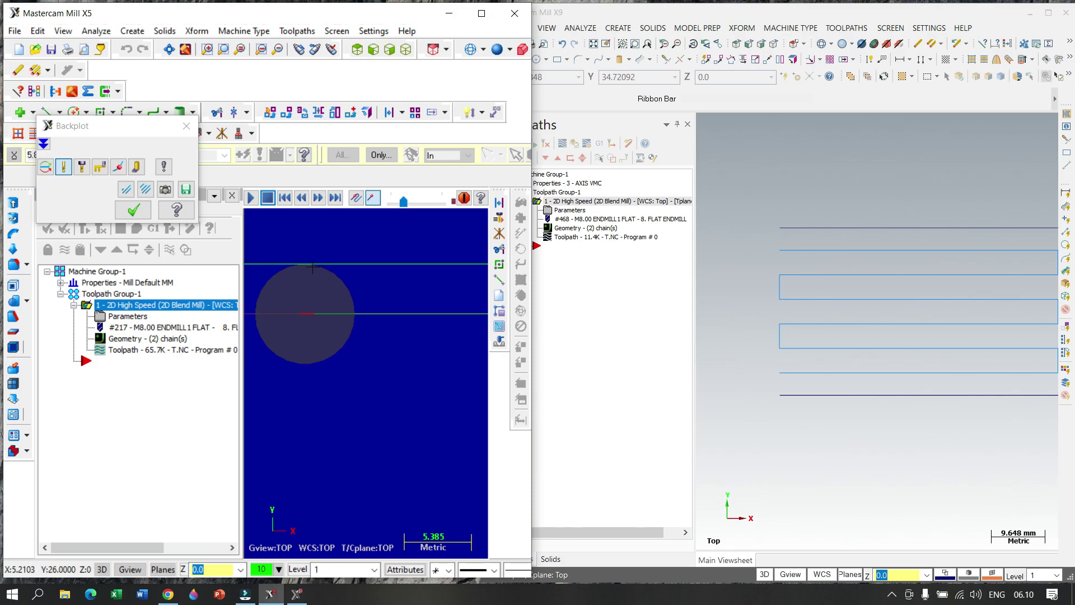
{"action": "scroll", "coordinate": [339, 301], "scroll_direction": "down", "scroll_amount": 6}
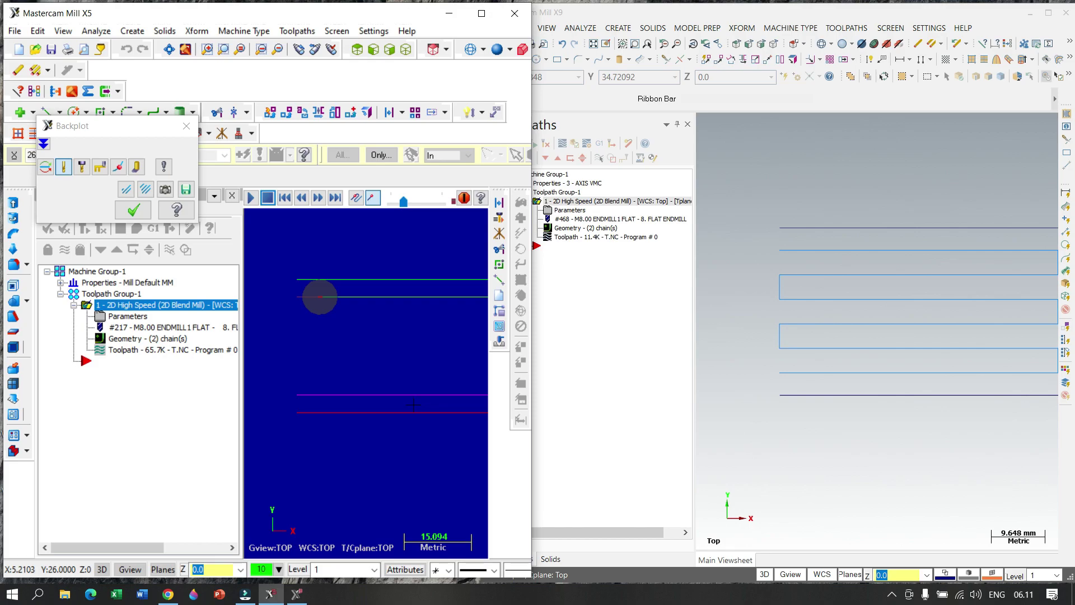
{"action": "left_click", "coordinate": [187, 125]}
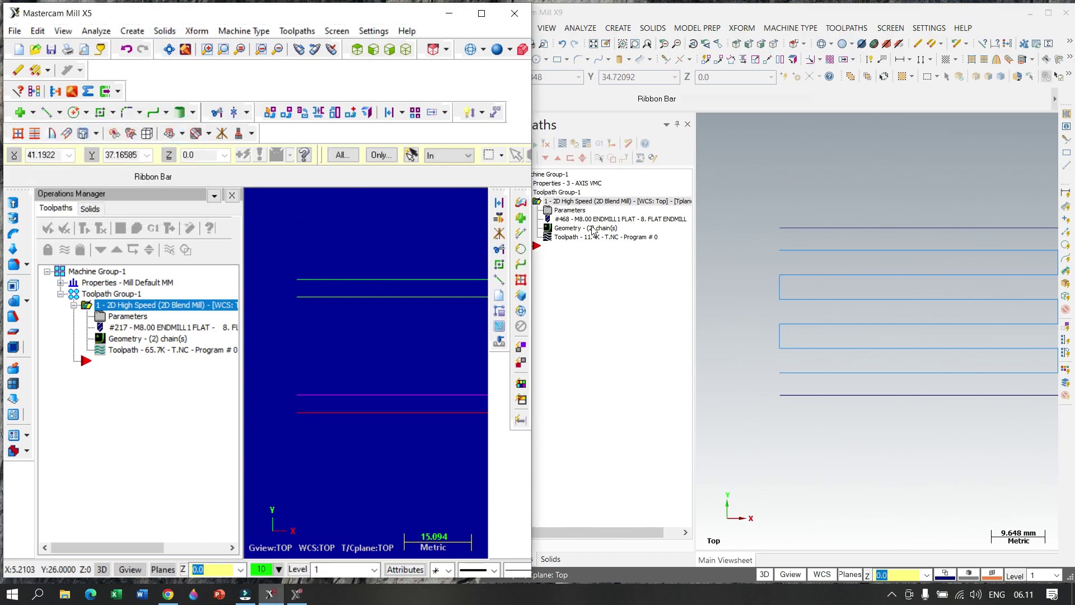
Step: Compare how Mastercam X9 and X5 offer the 2D High Speed toolpaths, including X9's separate 2D and surface finish types
{"action": "left_click", "coordinate": [791, 192]}
{"action": "right_click", "coordinate": [790, 179]}
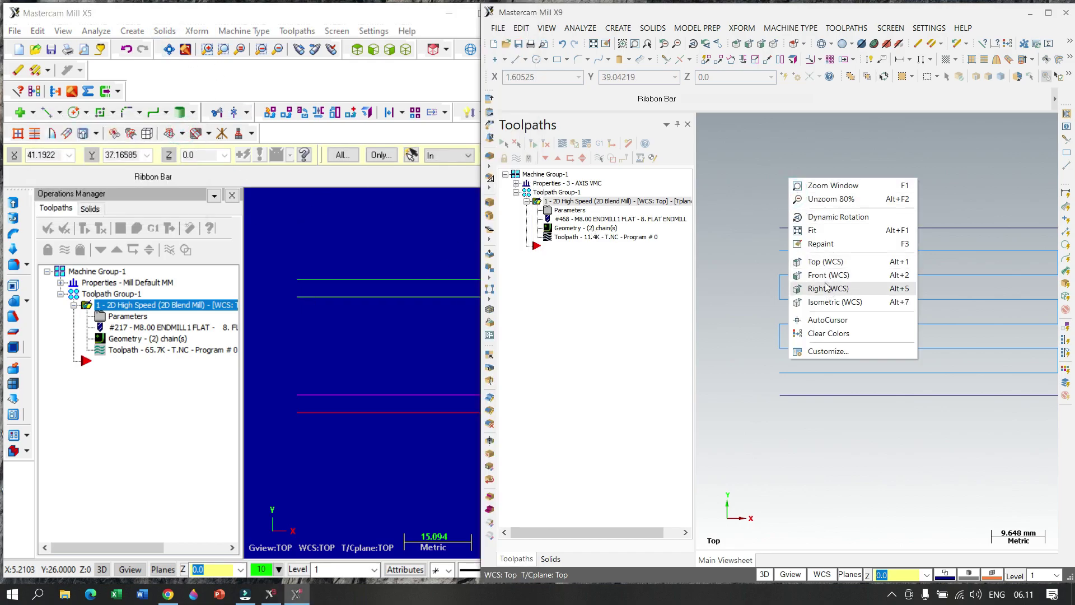
{"action": "right_click", "coordinate": [577, 248]}
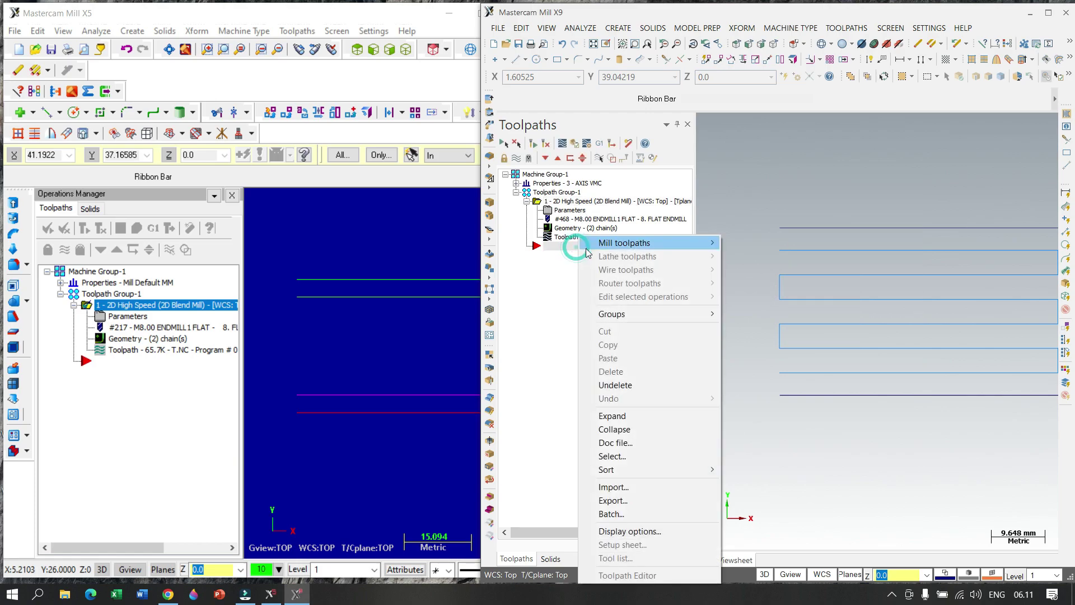
{"action": "mouse_move", "coordinate": [684, 244]}
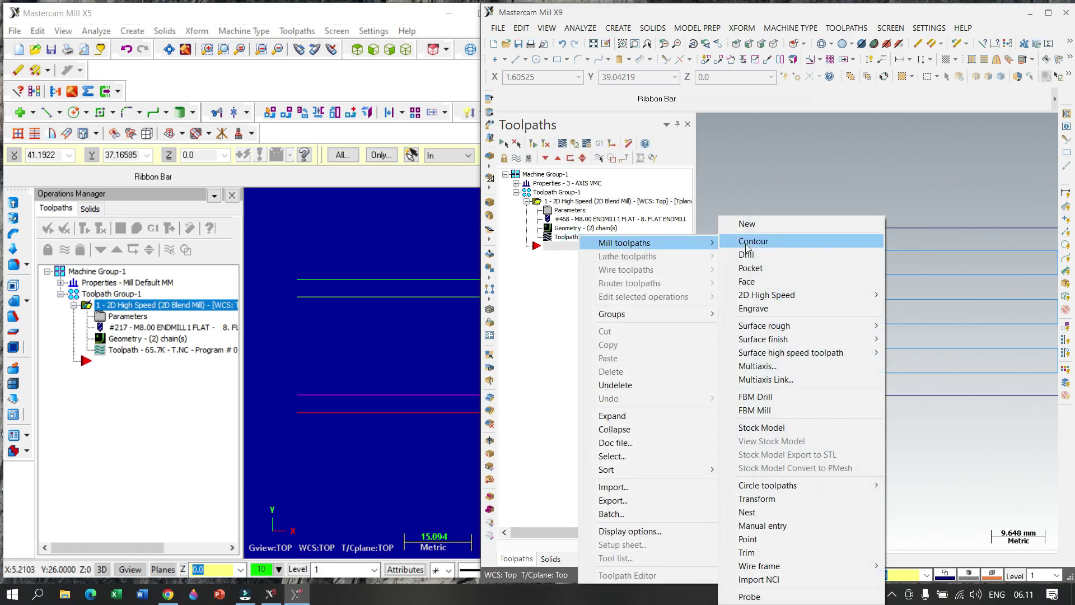
{"action": "mouse_move", "coordinate": [757, 295]}
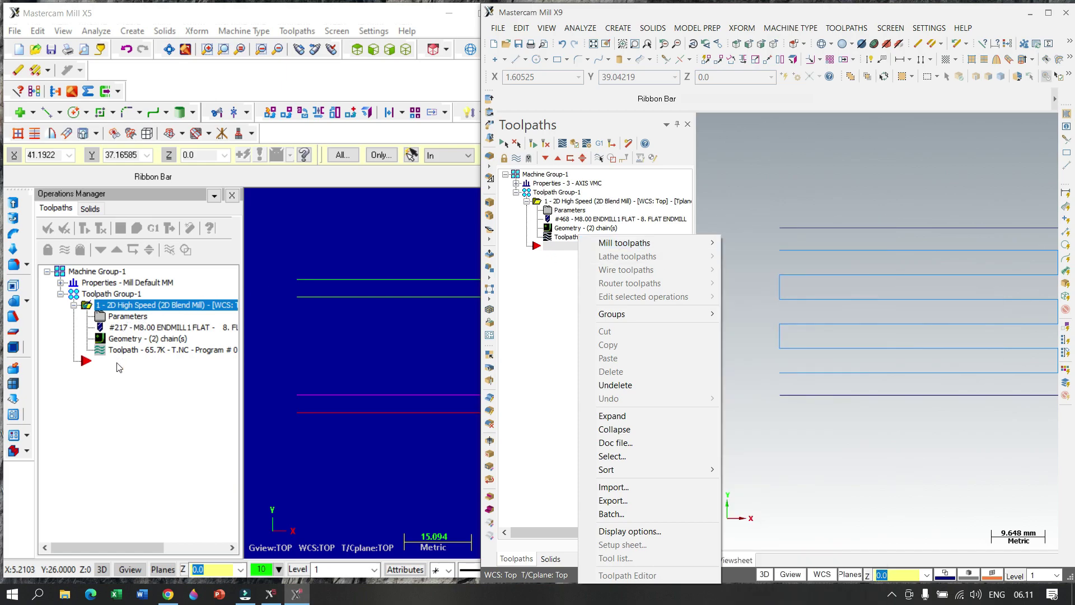
{"action": "left_click", "coordinate": [117, 362]}
{"action": "right_click", "coordinate": [116, 361]}
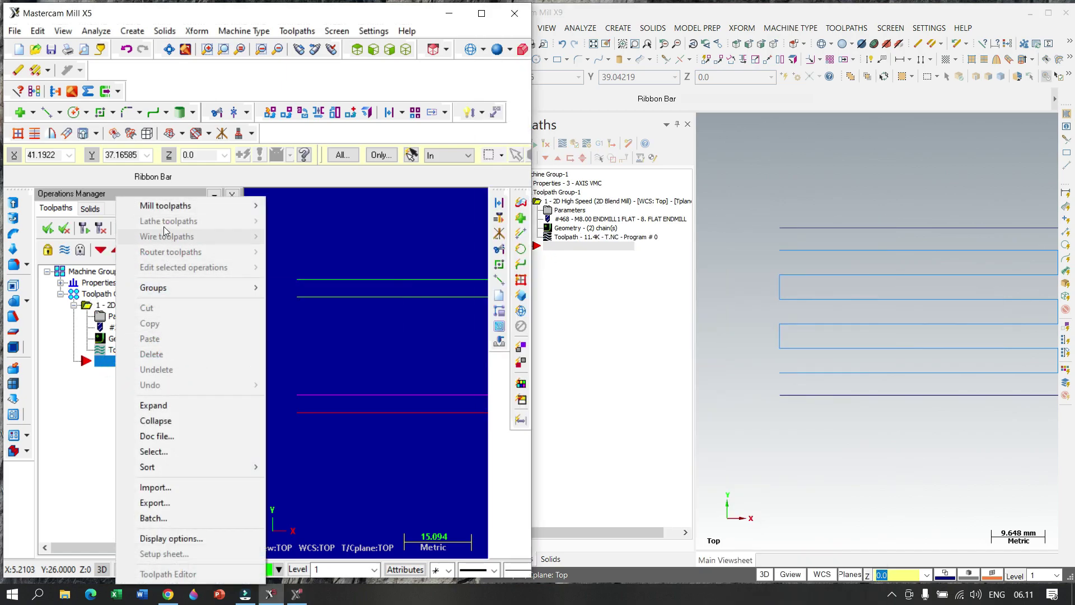
{"action": "mouse_move", "coordinate": [164, 209]}
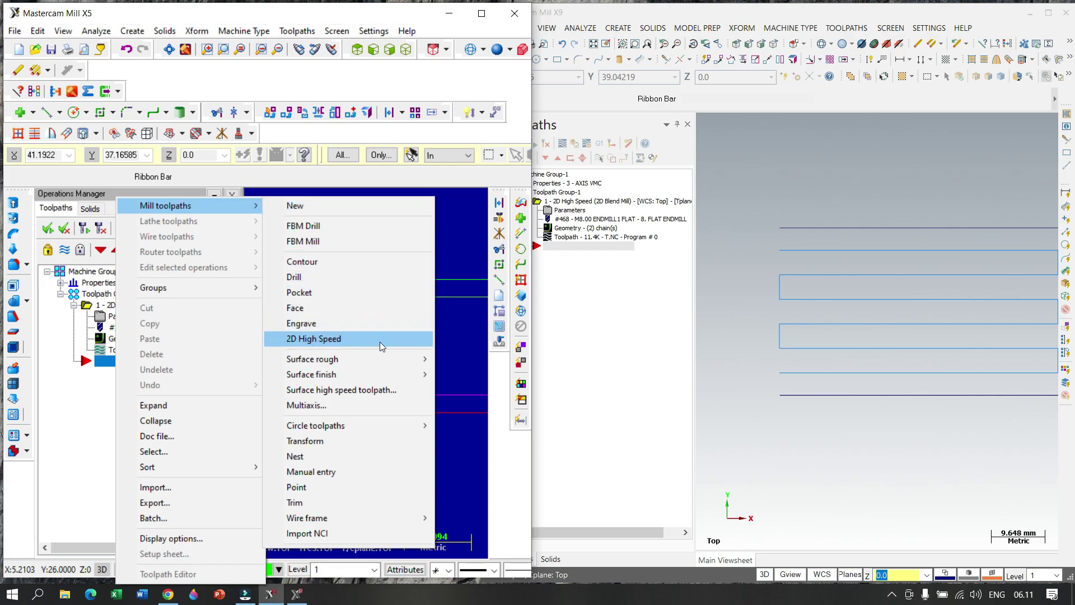
{"action": "right_click", "coordinate": [295, 32]}
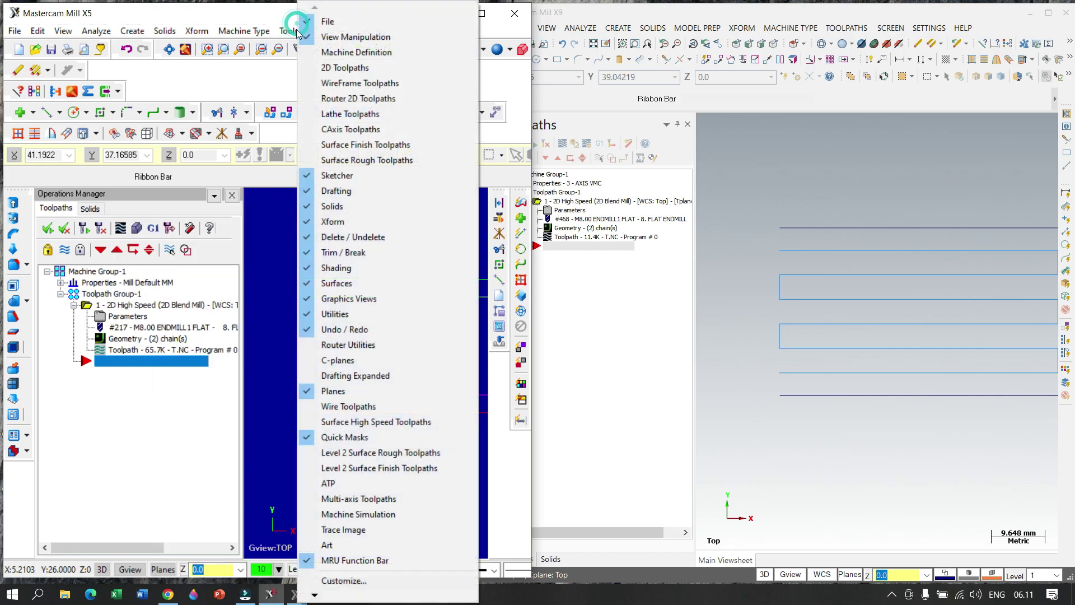
{"action": "left_click", "coordinate": [291, 32]}
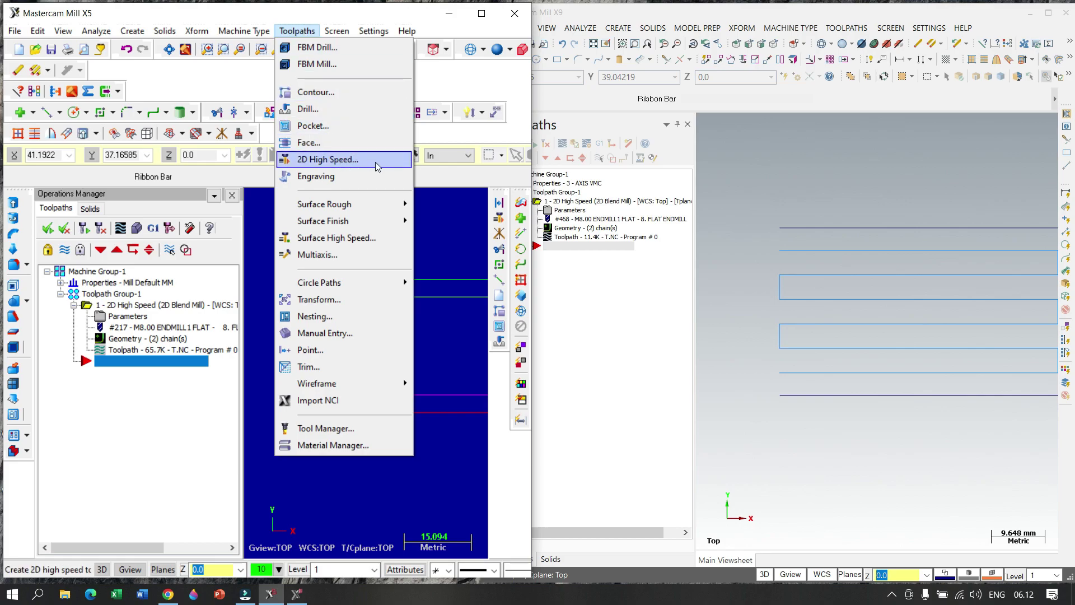
{"action": "left_click", "coordinate": [832, 172]}
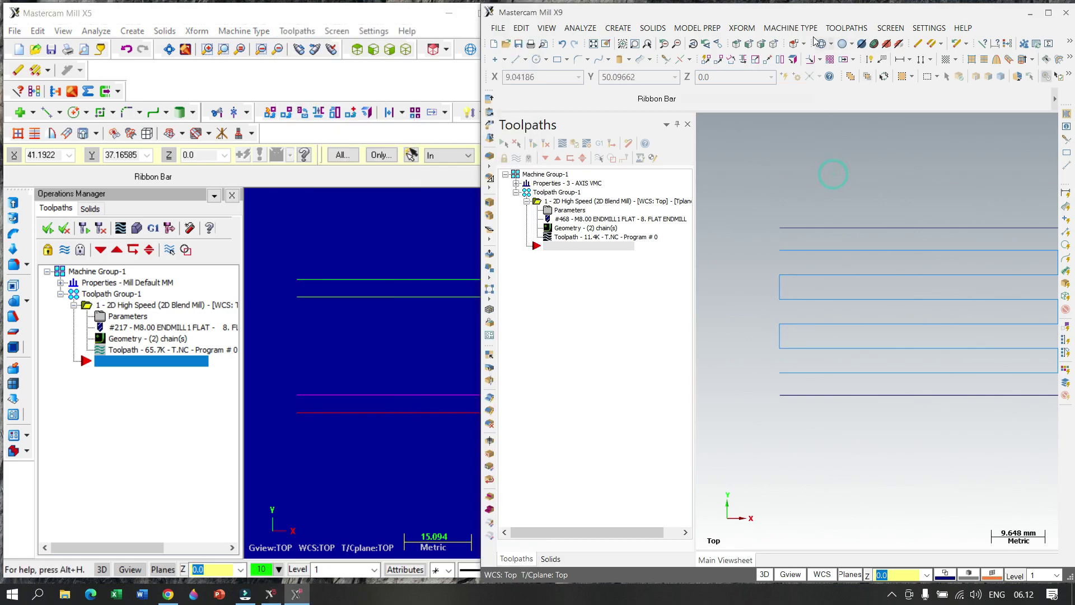
{"action": "left_click", "coordinate": [843, 31]}
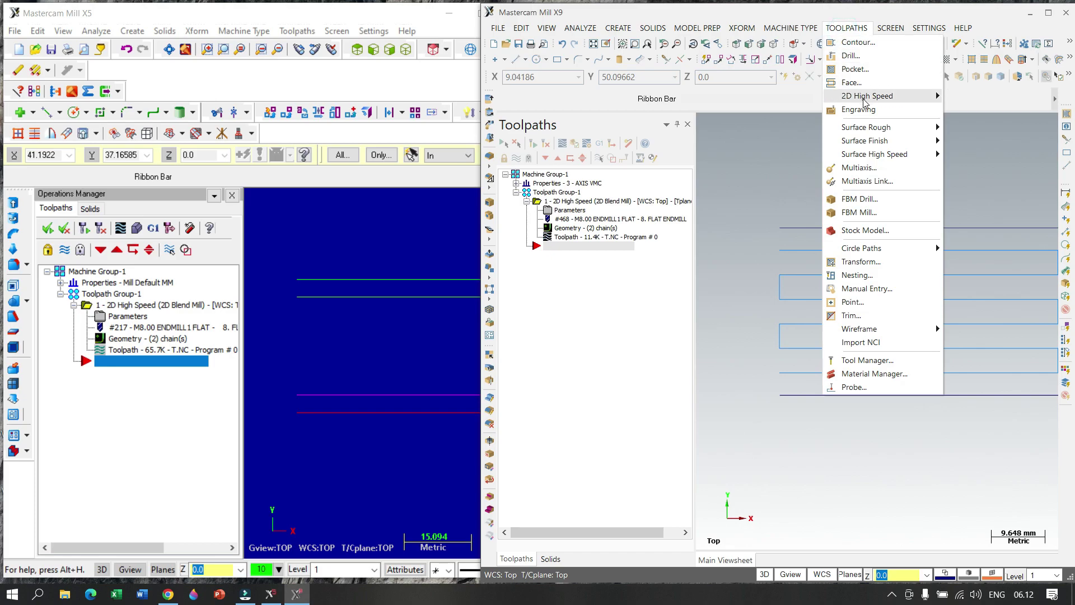
{"action": "mouse_move", "coordinate": [866, 101]}
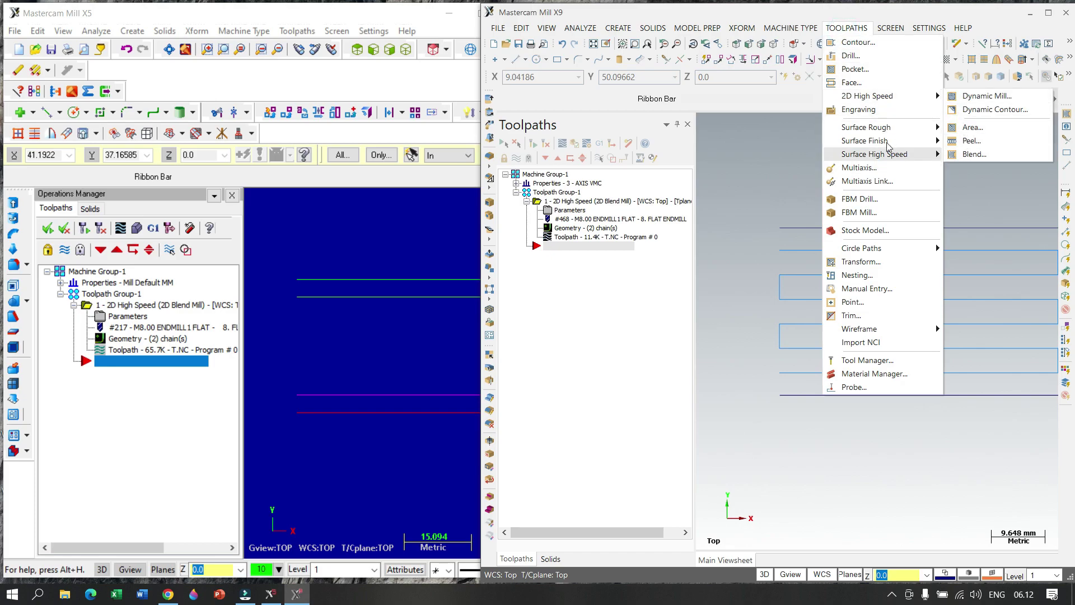
{"action": "mouse_move", "coordinate": [881, 147]}
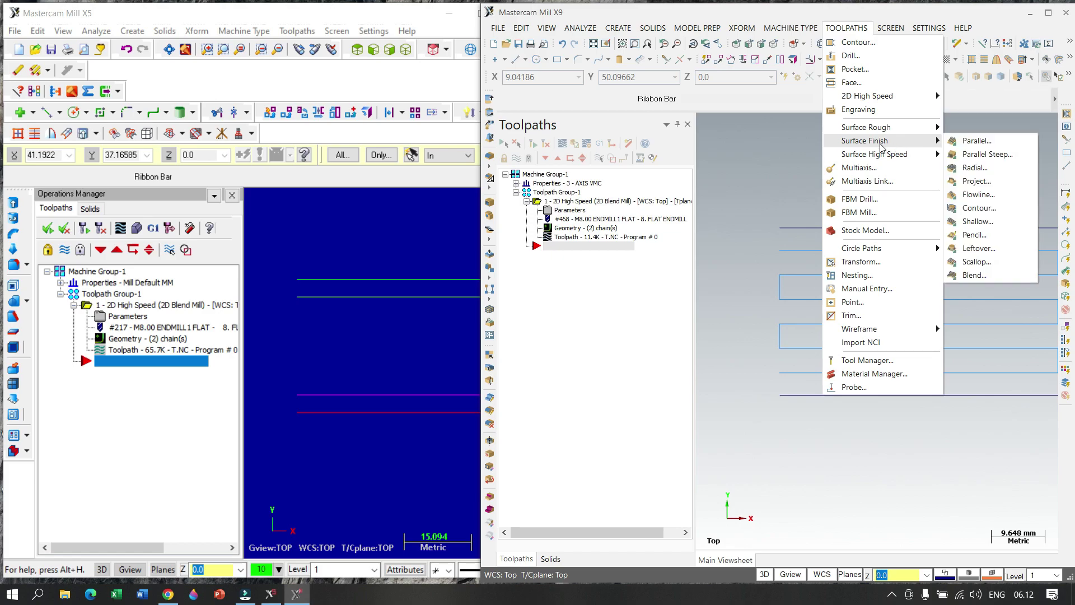
{"action": "left_click", "coordinate": [763, 177]}
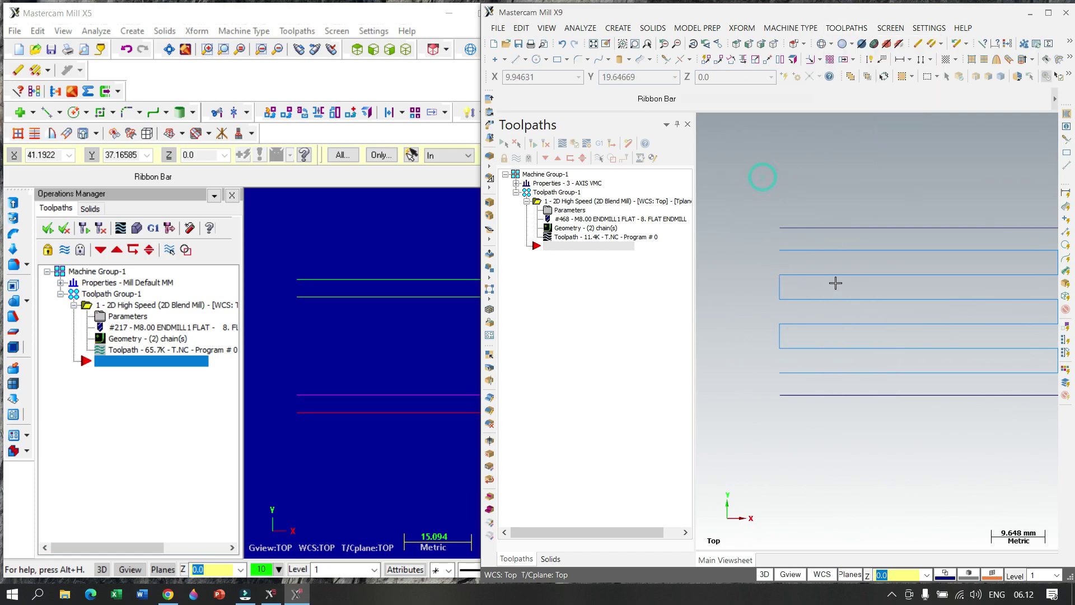